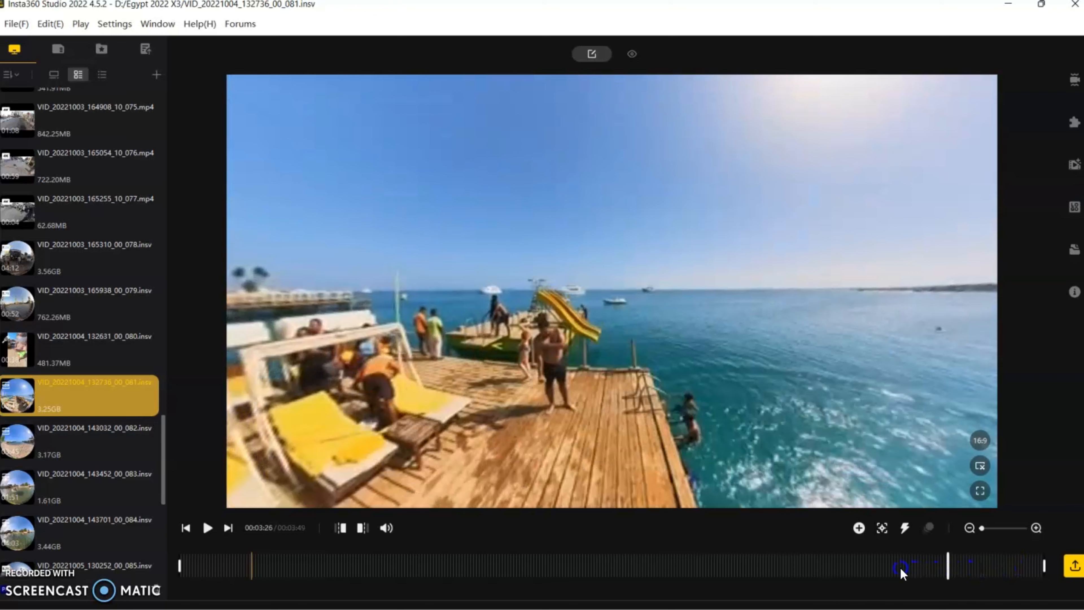
# Trim the clip's start to about 00:01:58 of the original footage and mark a keyframe at the new beginning
pyautogui.click(899, 567)
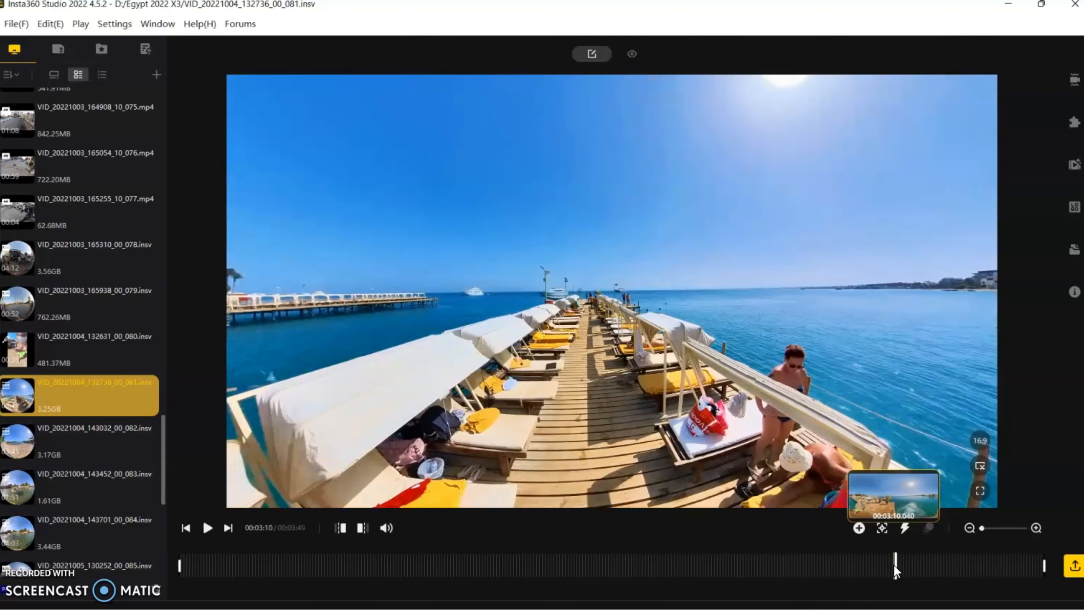
pyautogui.moveTo(894, 564); pyautogui.dragTo(614, 579)
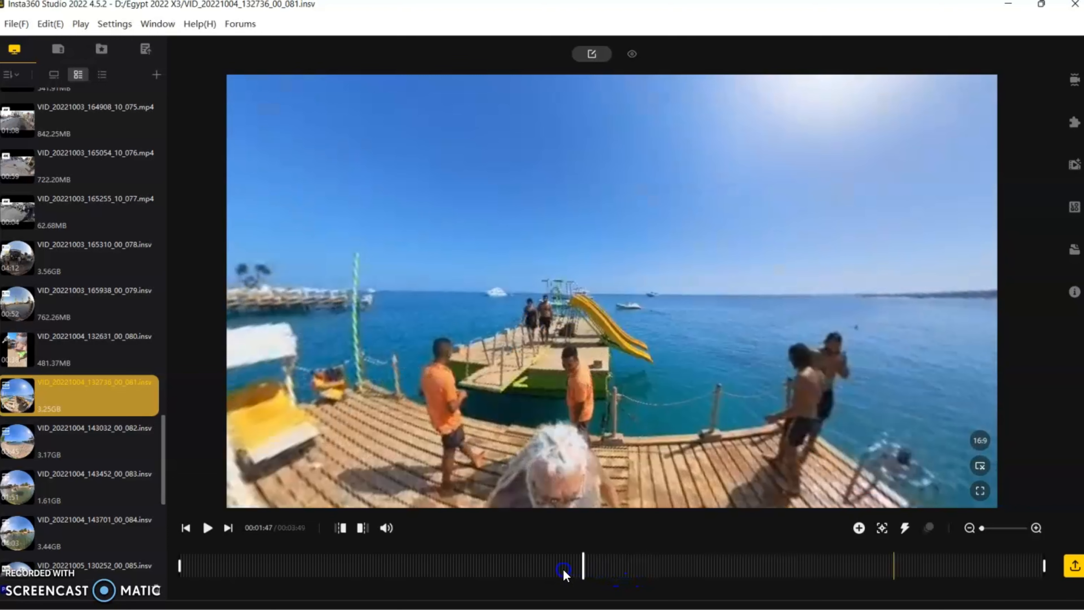
pyautogui.moveTo(564, 569); pyautogui.dragTo(624, 562)
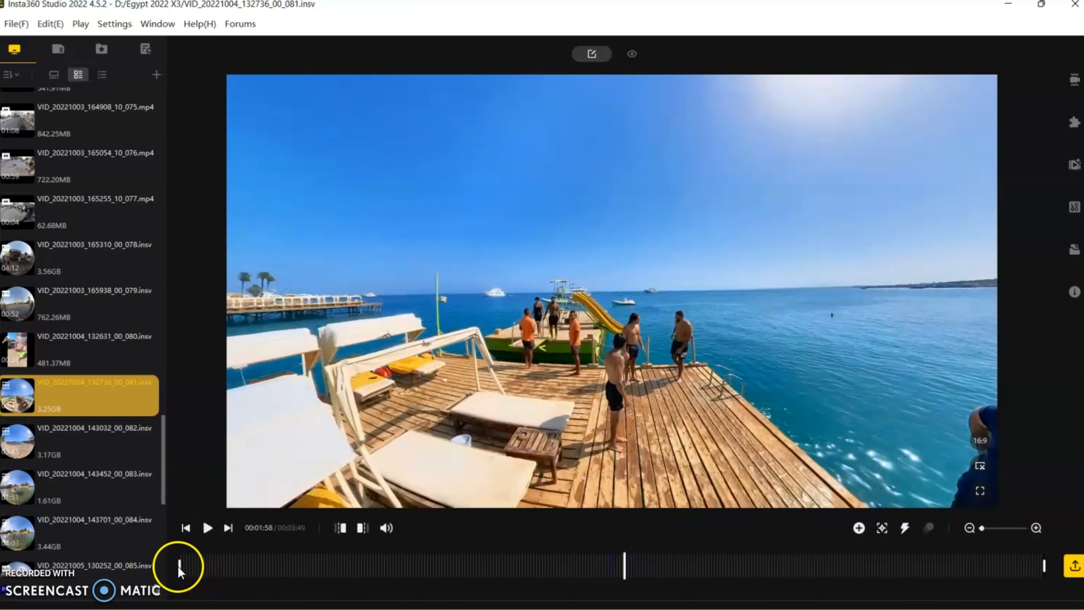
pyautogui.moveTo(178, 566); pyautogui.dragTo(623, 557)
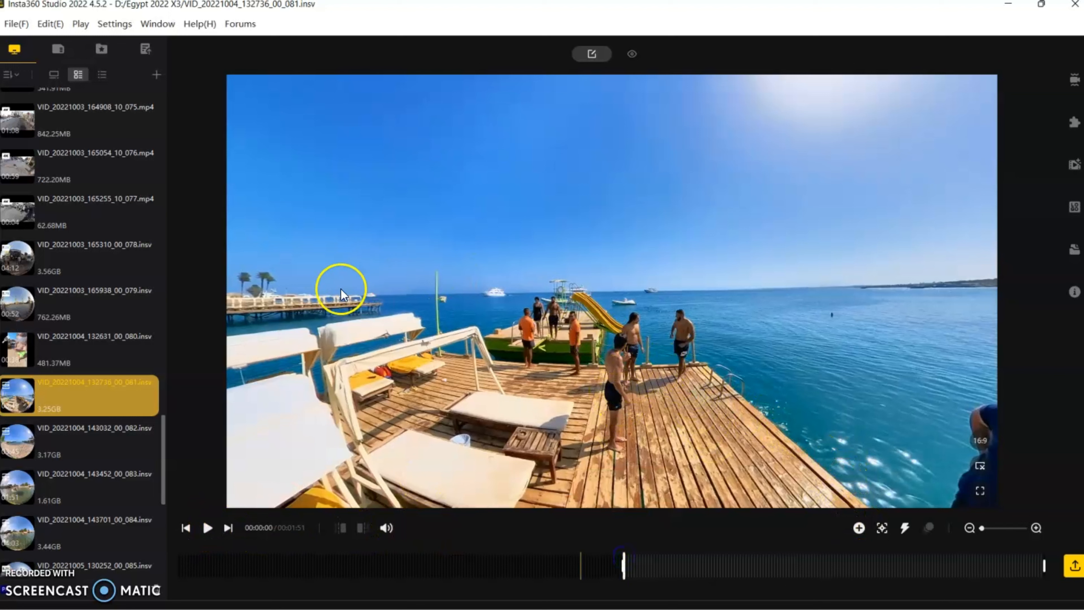
pyautogui.click(859, 529)
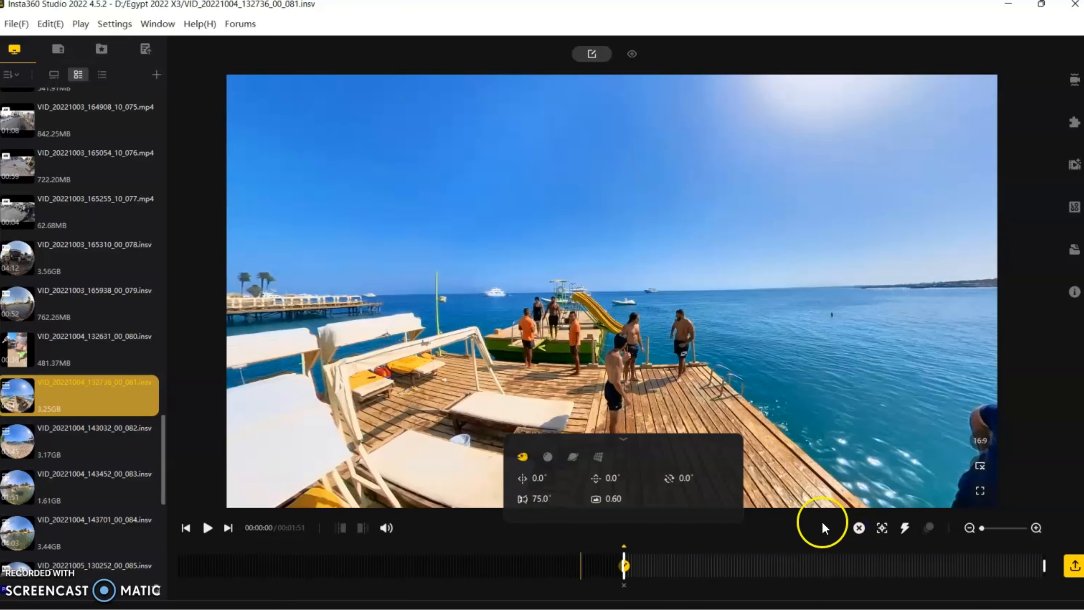
# At 00:00:03, zoom in to about 57.8°, aim at the men on the dock (pan about -24°, tilt about -20°), and mark a keyframe
pyautogui.press('space')
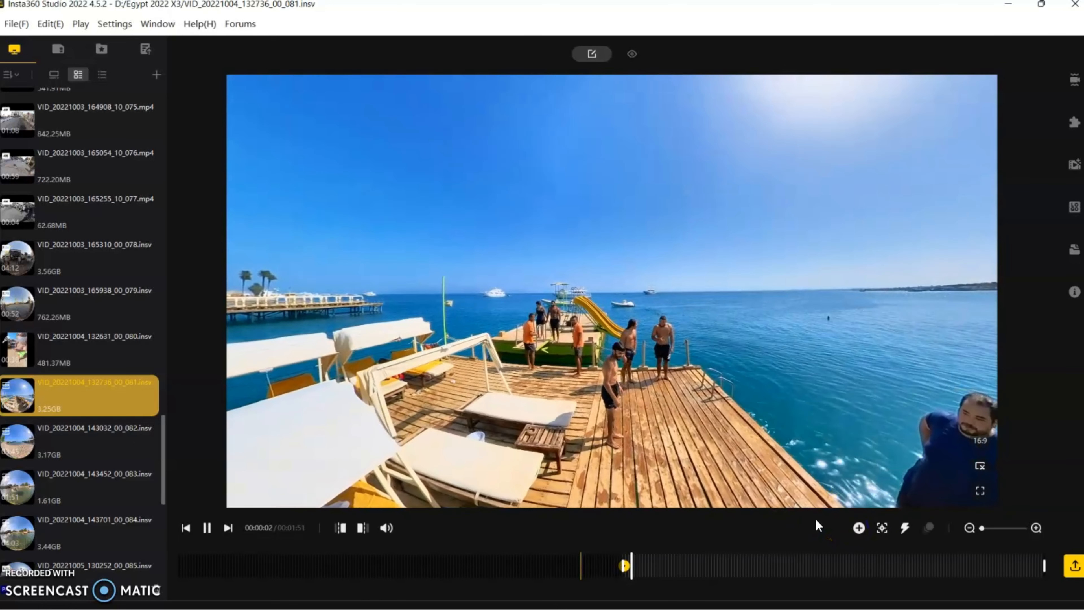
pyautogui.press('space')
pyautogui.click(715, 442)
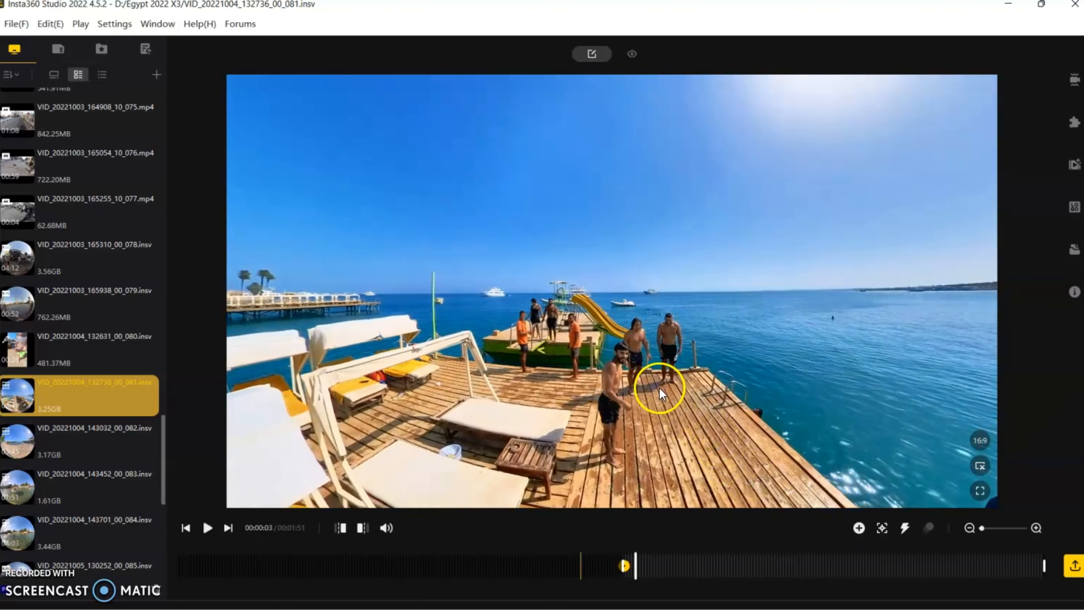
pyautogui.scroll(5, 658, 388)
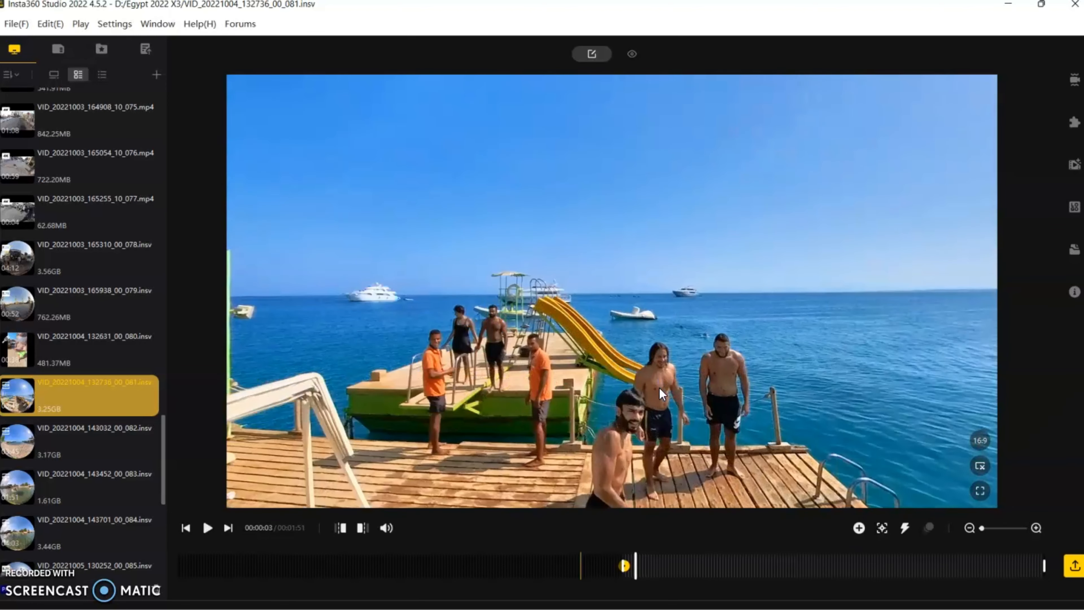
pyautogui.moveTo(664, 389); pyautogui.dragTo(415, 233)
pyautogui.moveTo(654, 383); pyautogui.dragTo(626, 323)
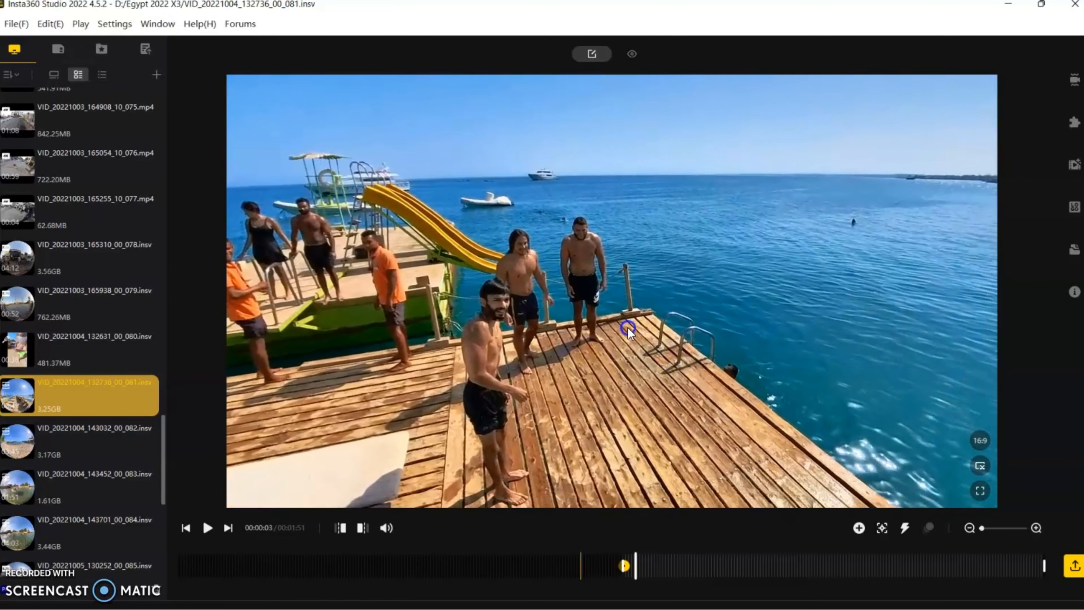
pyautogui.click(859, 528)
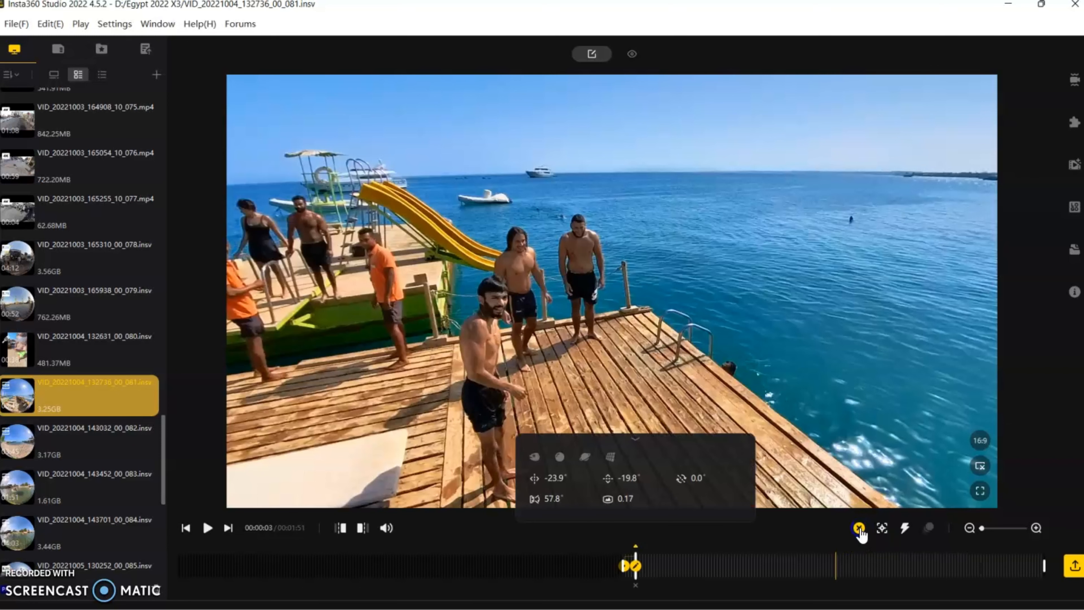
# At 00:00:08, reframe to center the running man (pan about -45°, tilt about -23°) and mark a keyframe
pyautogui.press('space')
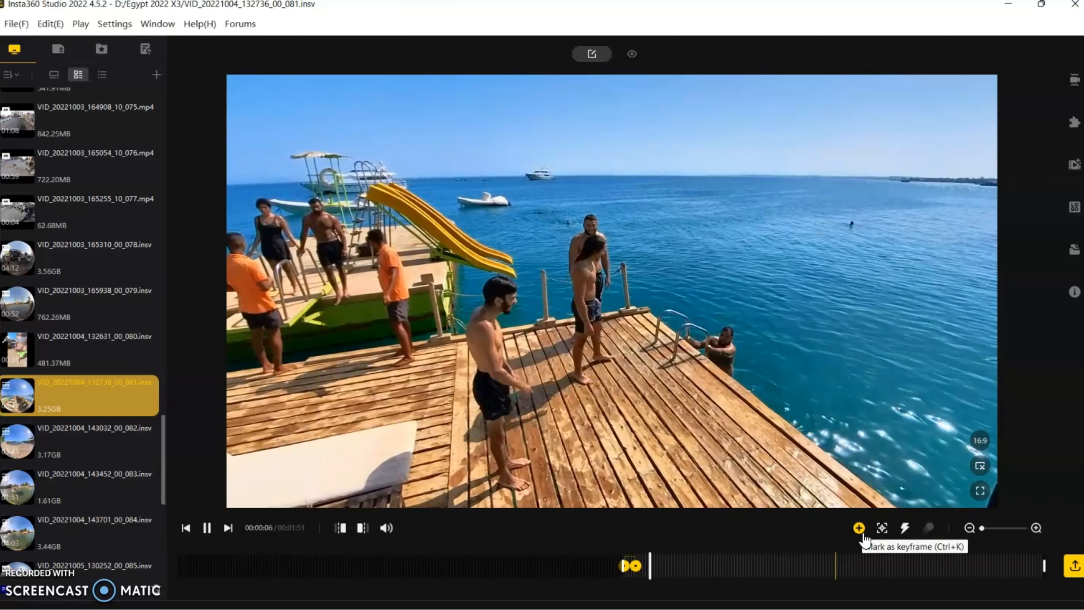
pyautogui.press('space')
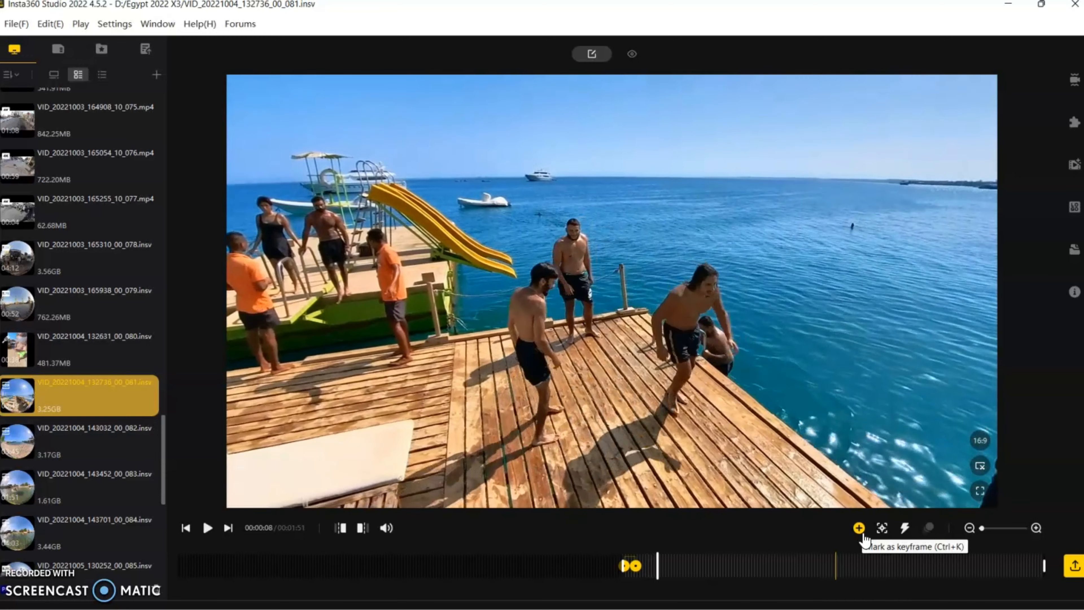
pyautogui.moveTo(850, 418); pyautogui.dragTo(594, 379)
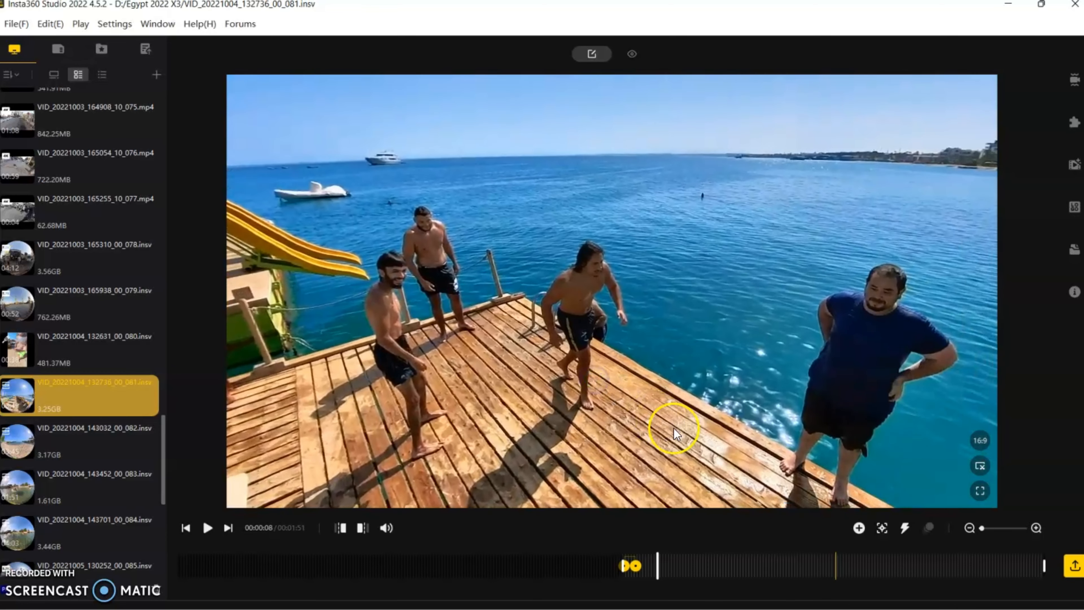
pyautogui.click(858, 529)
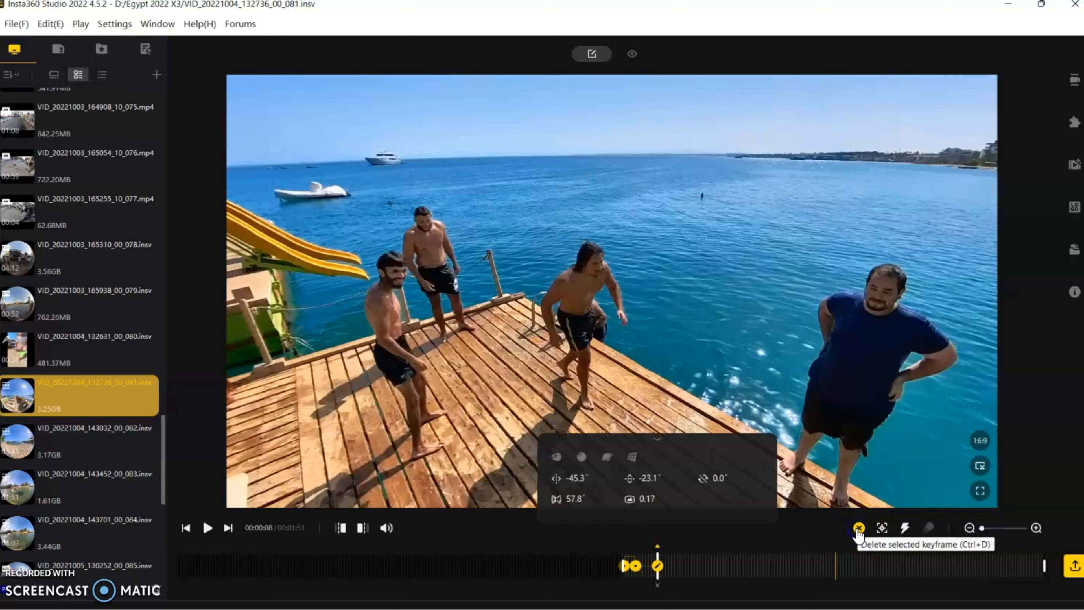
# At 00:00:10, center the view on the diver in mid-air (pan about -110°, tilt about -28°) and mark a keyframe
pyautogui.press('space')
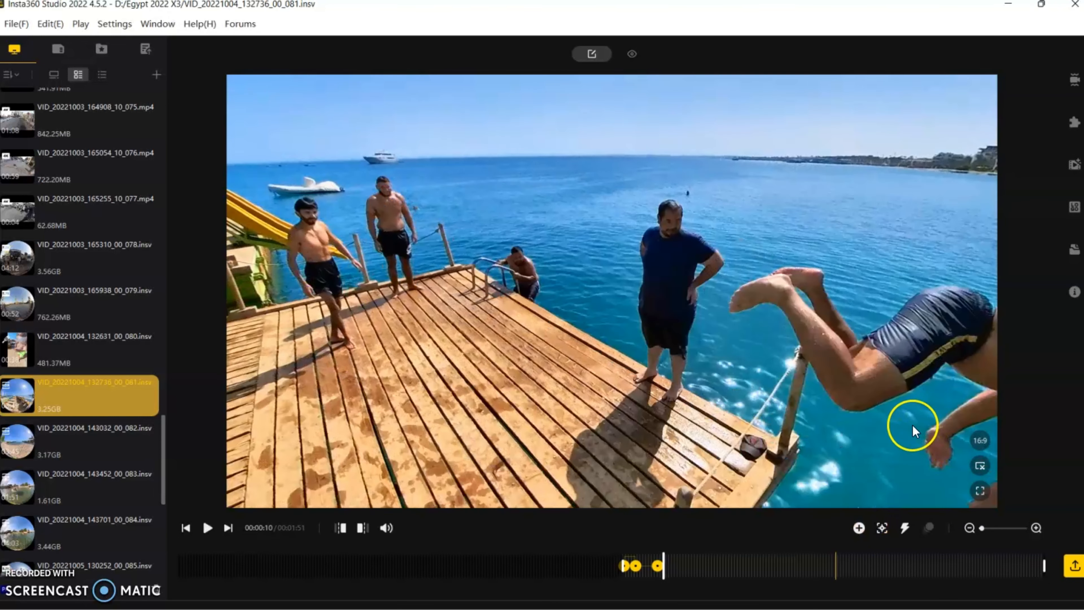
pyautogui.moveTo(916, 427); pyautogui.dragTo(143, 367)
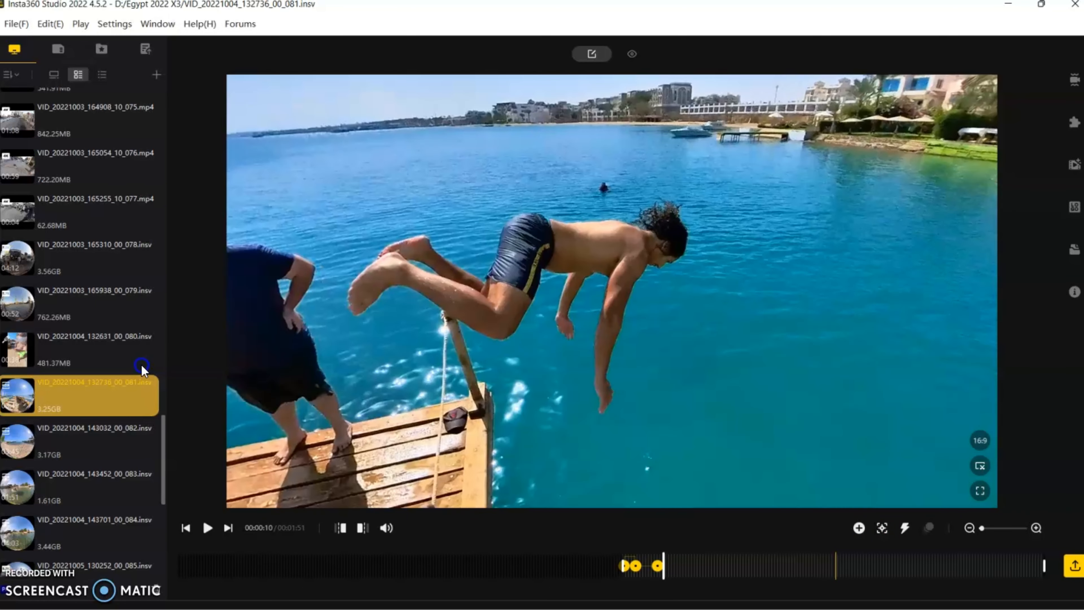
pyautogui.click(859, 528)
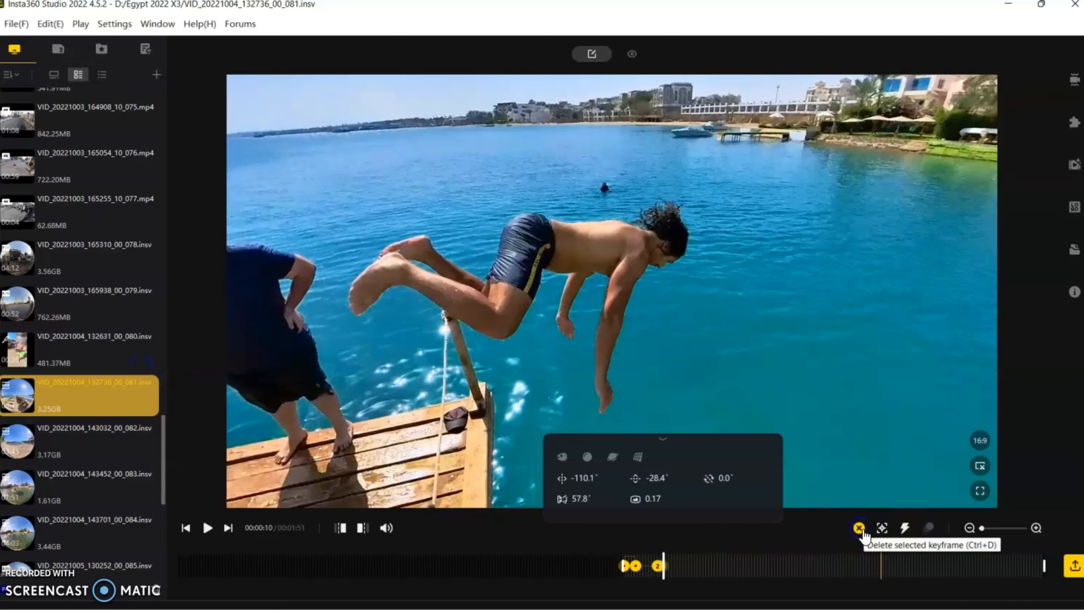
# At 00:00:14, center the view on the swimmer's splash (pan about -132°, tilt about -34°) and mark a keyframe
pyautogui.press('space')
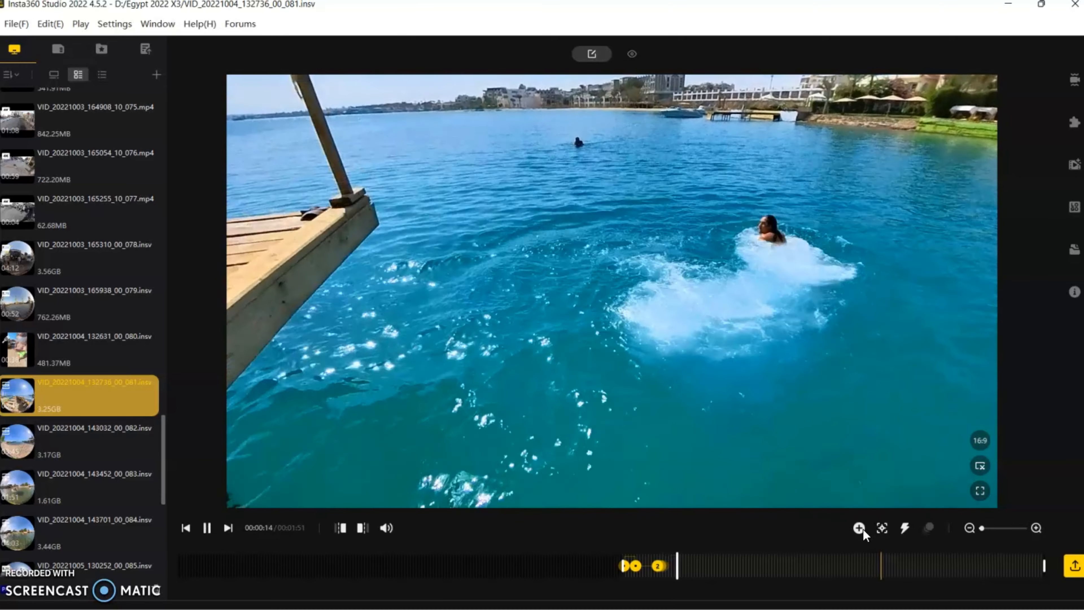
pyautogui.press('space')
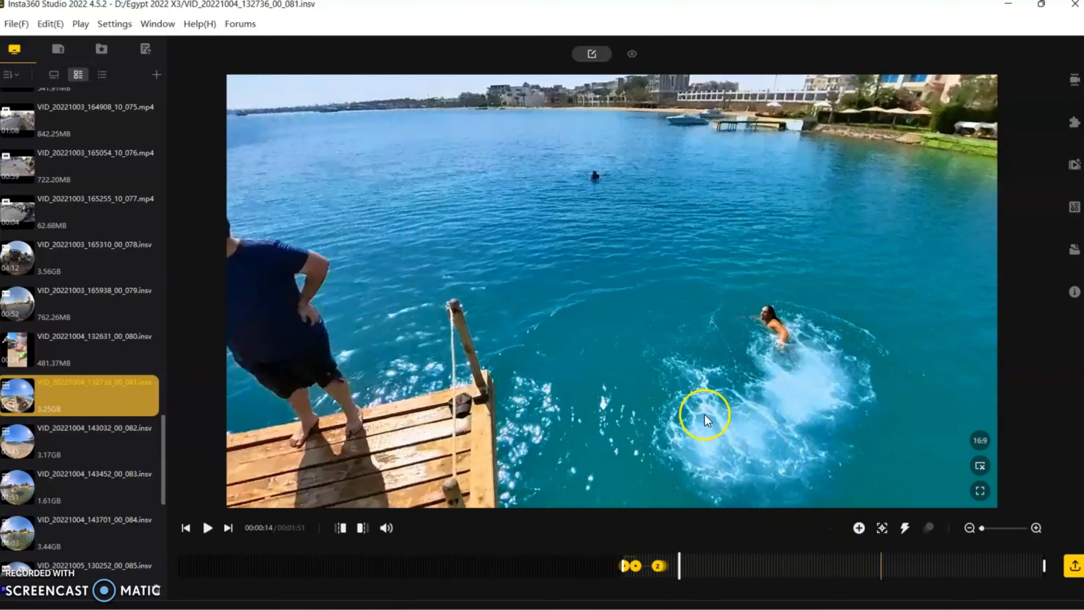
pyautogui.moveTo(787, 389); pyautogui.dragTo(527, 324)
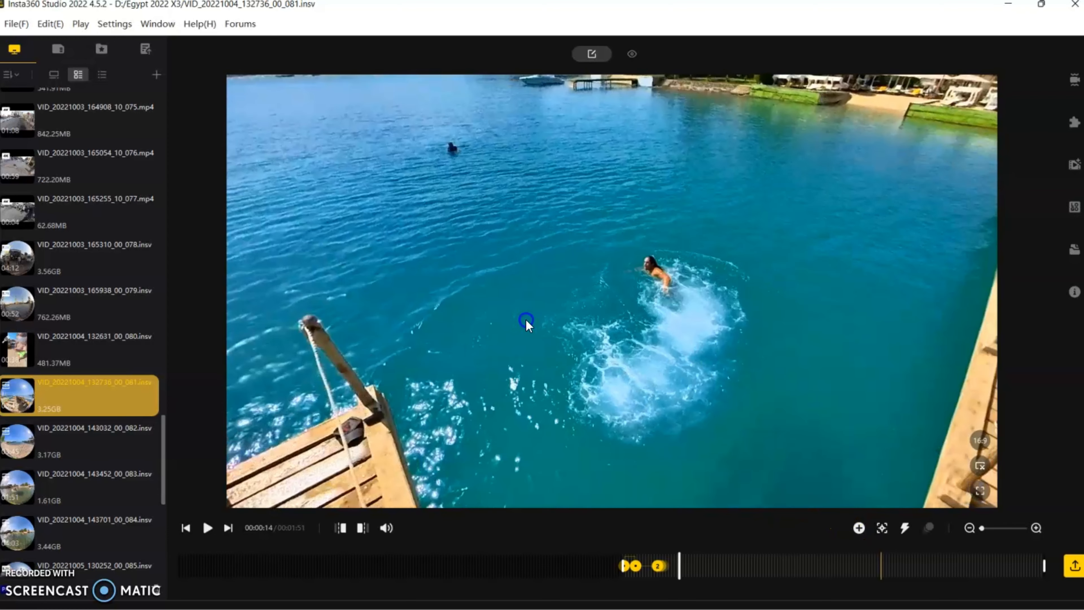
pyautogui.click(859, 529)
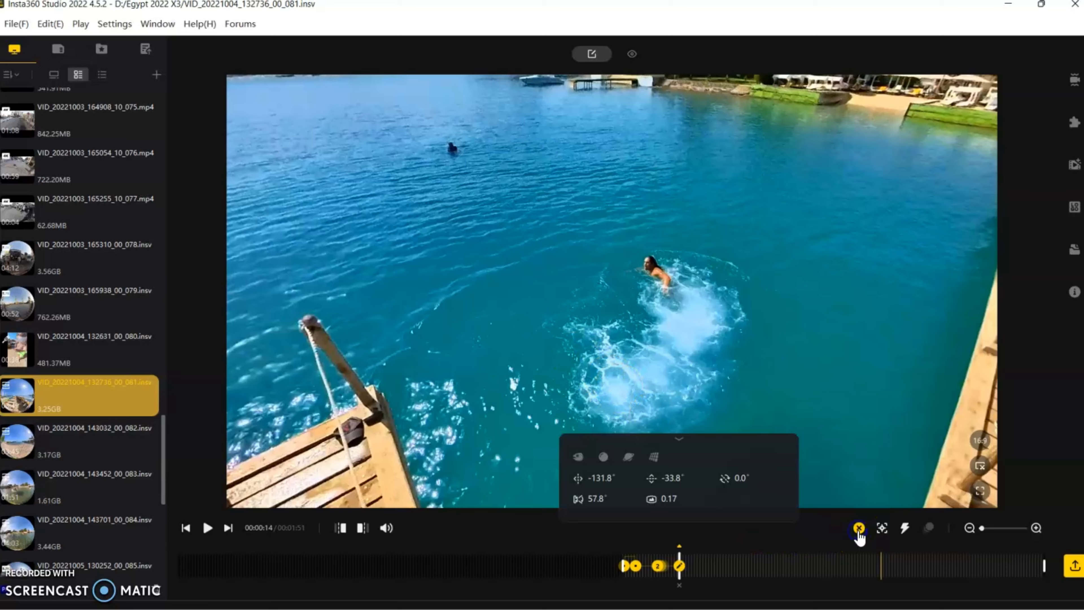
# Turn the view back to the men on the dock (pan about -25°, tilt about -23°) and mark a keyframe at 00:00:19
pyautogui.press('space')
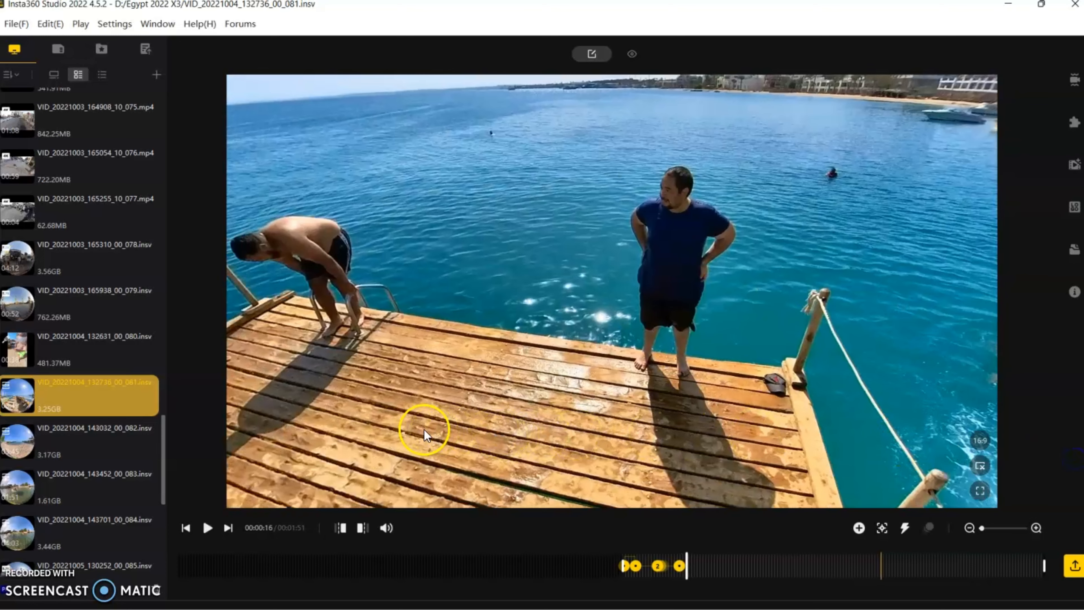
pyautogui.moveTo(424, 429); pyautogui.dragTo(984, 511)
pyautogui.moveTo(586, 418); pyautogui.dragTo(659, 425)
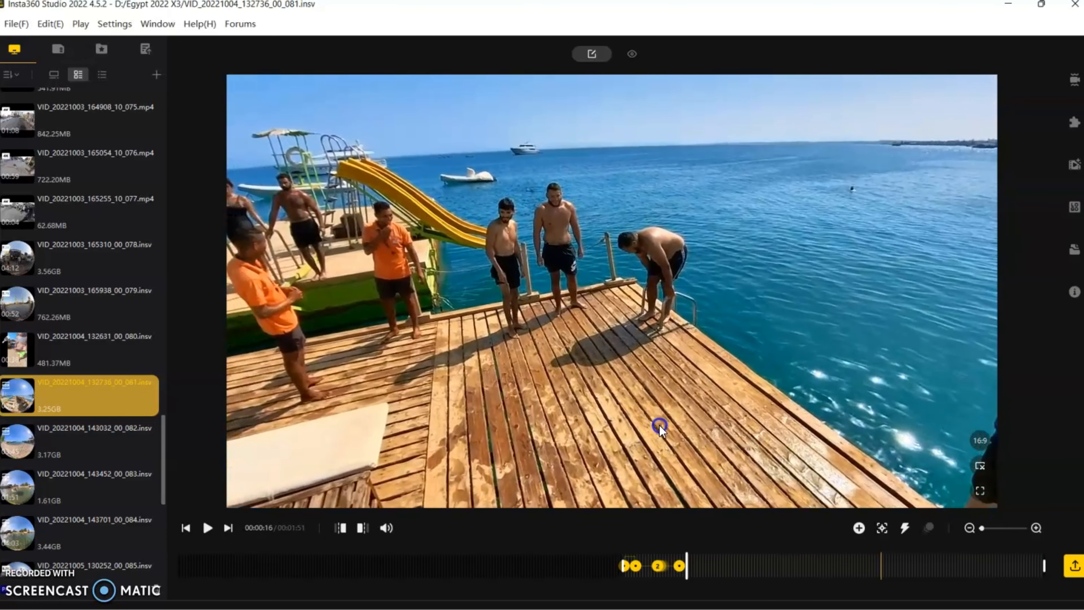
pyautogui.click(659, 424)
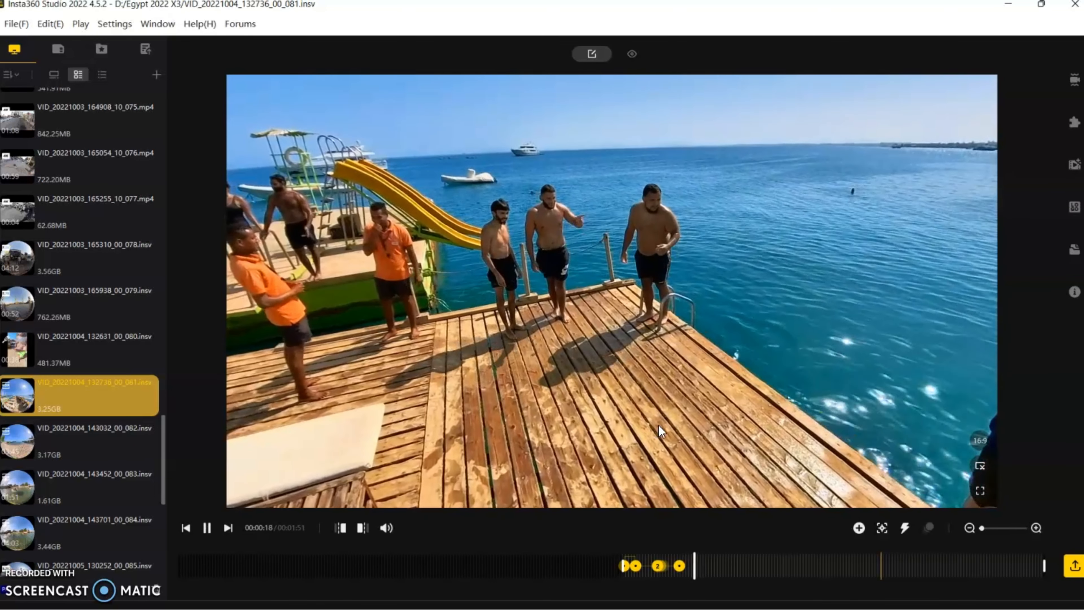
pyautogui.click(656, 429)
pyautogui.click(668, 448)
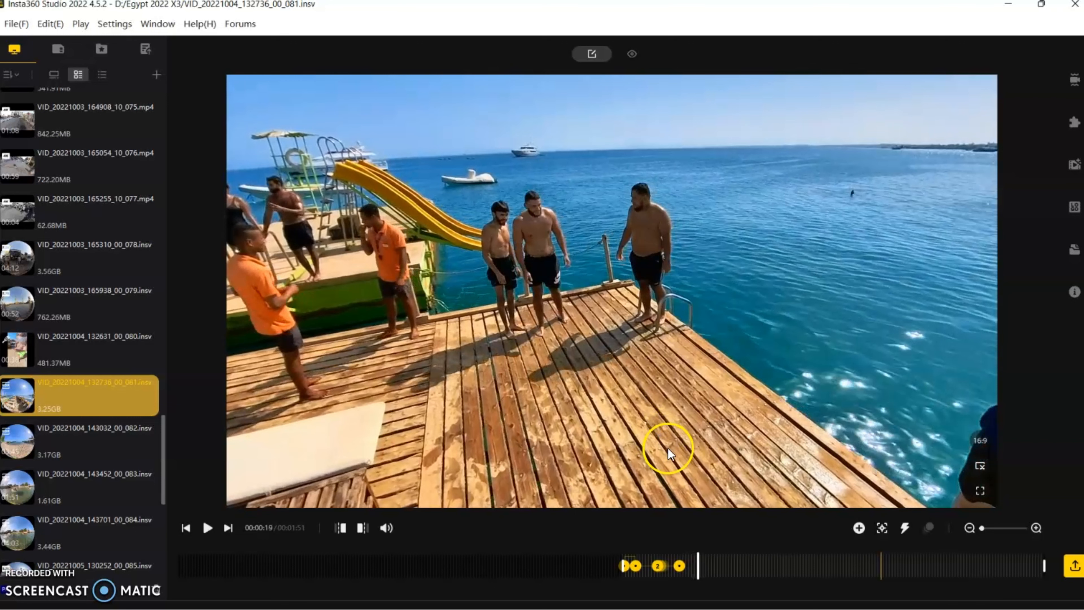
pyautogui.click(859, 529)
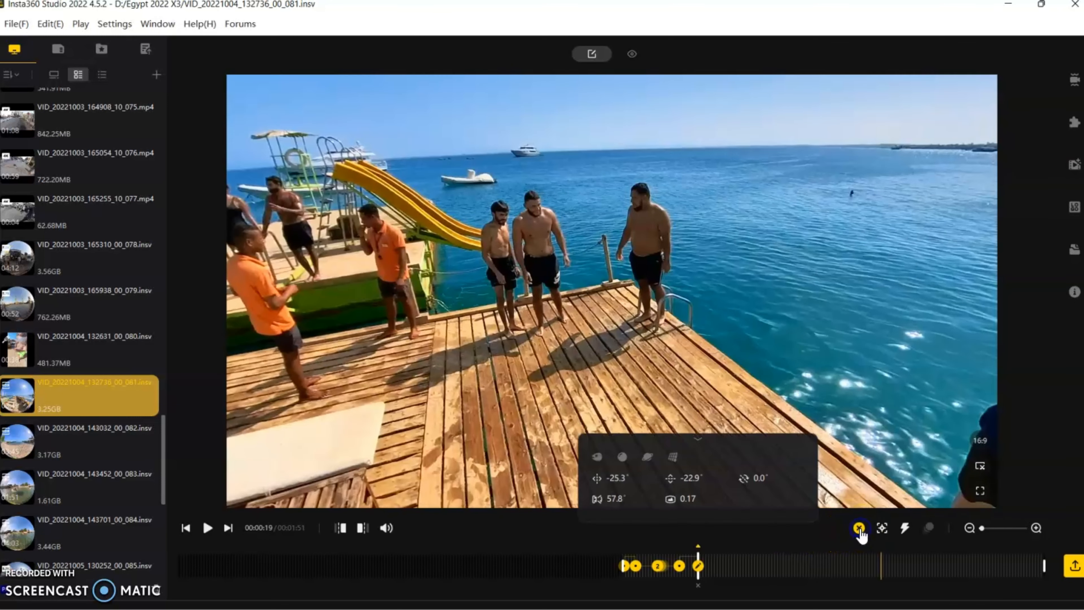
# Aim the view down at the dock's edge and the water where the next man jumps, and mark a keyframe at 00:00:32
pyautogui.click(840, 508)
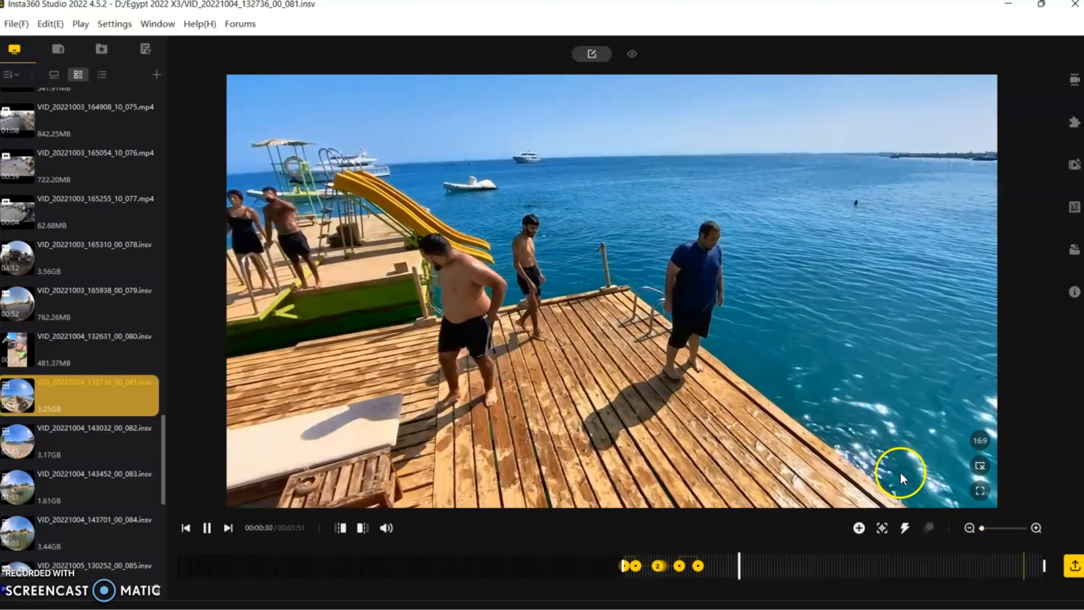
pyautogui.press('space')
pyautogui.moveTo(803, 435); pyautogui.dragTo(343, 261)
pyautogui.moveTo(771, 395); pyautogui.dragTo(568, 314)
pyautogui.press('space')
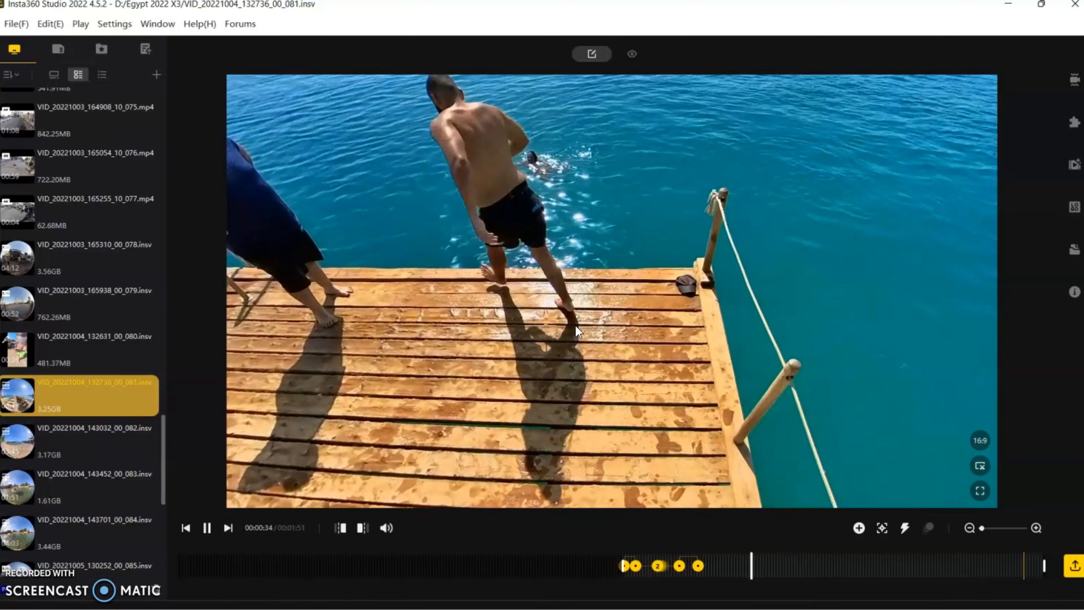
pyautogui.press('space')
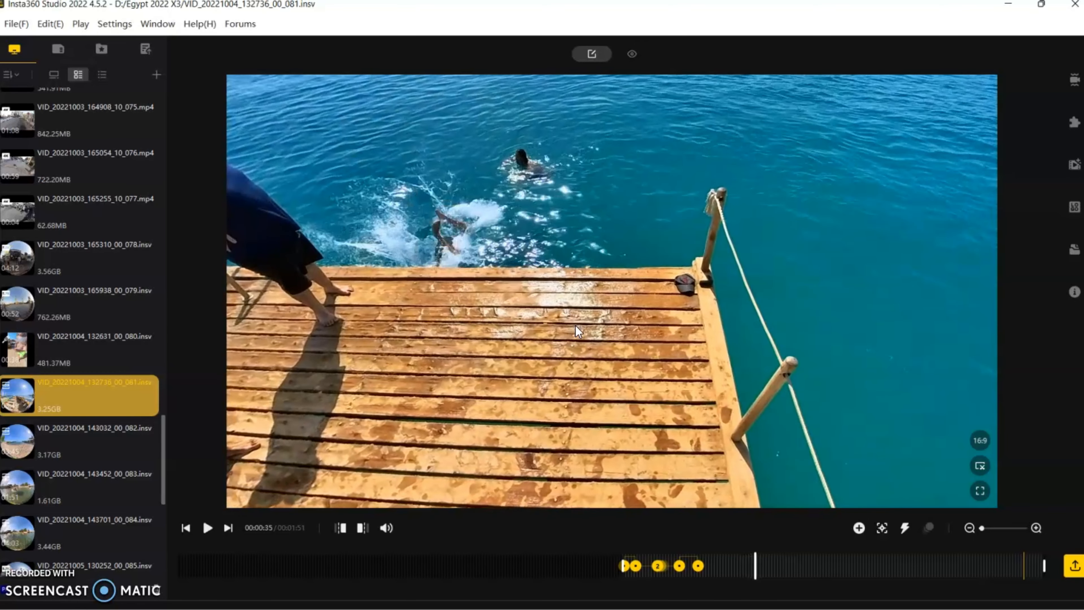
pyautogui.press('space')
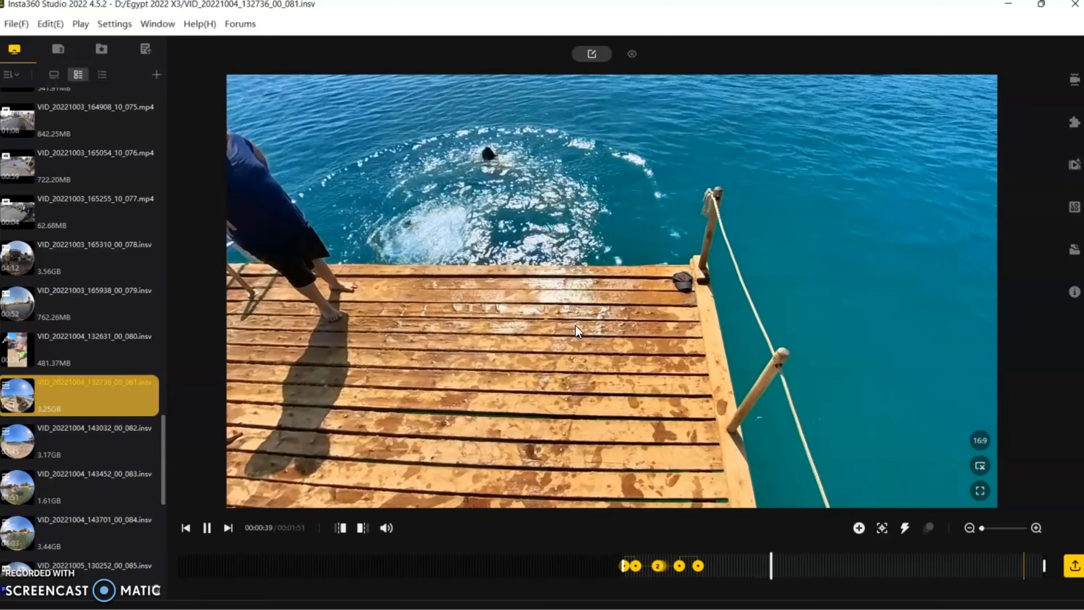
pyautogui.click(588, 334)
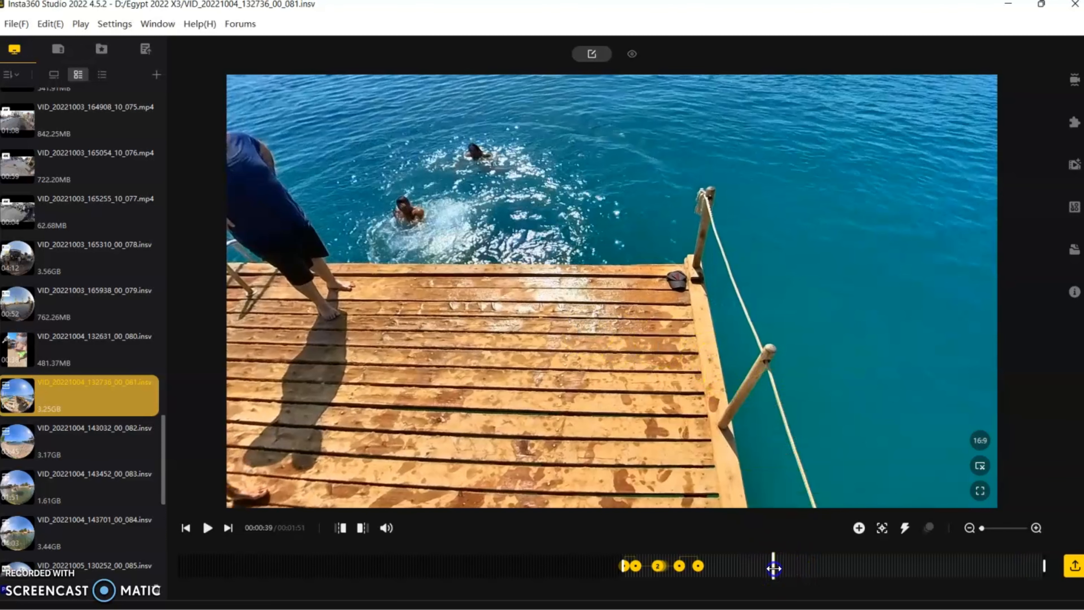
pyautogui.moveTo(767, 568); pyautogui.dragTo(745, 569)
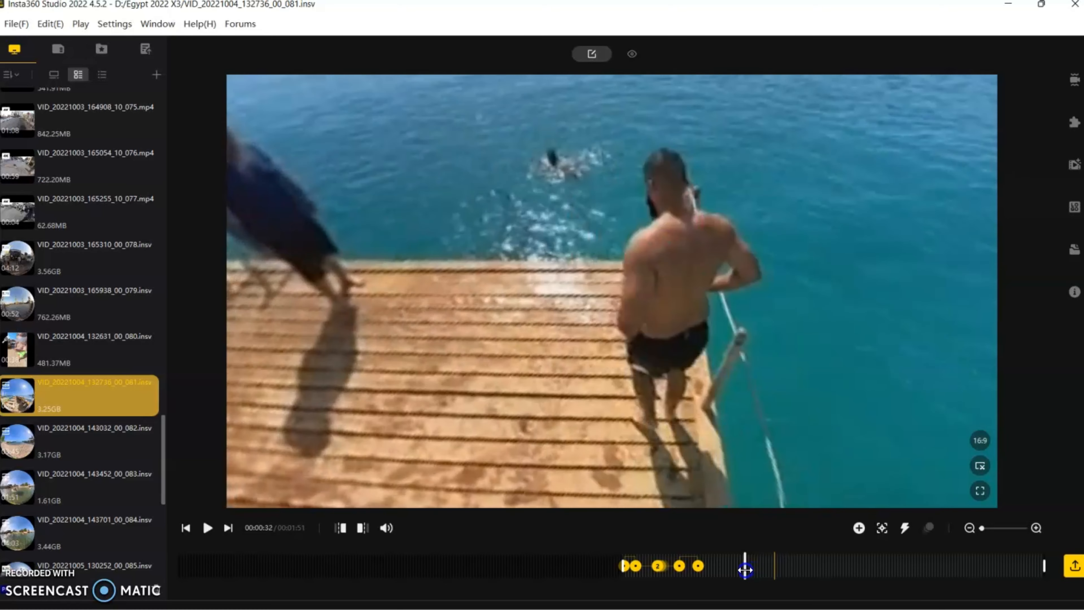
pyautogui.click(859, 530)
# At 00:00:33, tilt the view up to show the jumping man and the horizon (pan about -85°, tilt about -29°) and mark a keyframe
pyautogui.press('space')
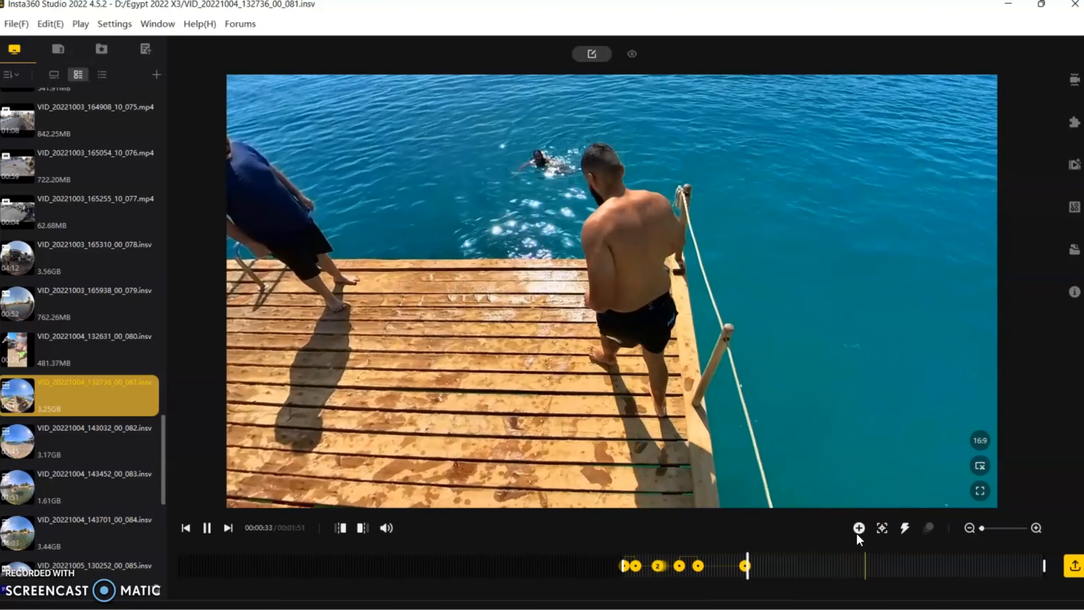
pyautogui.click(820, 530)
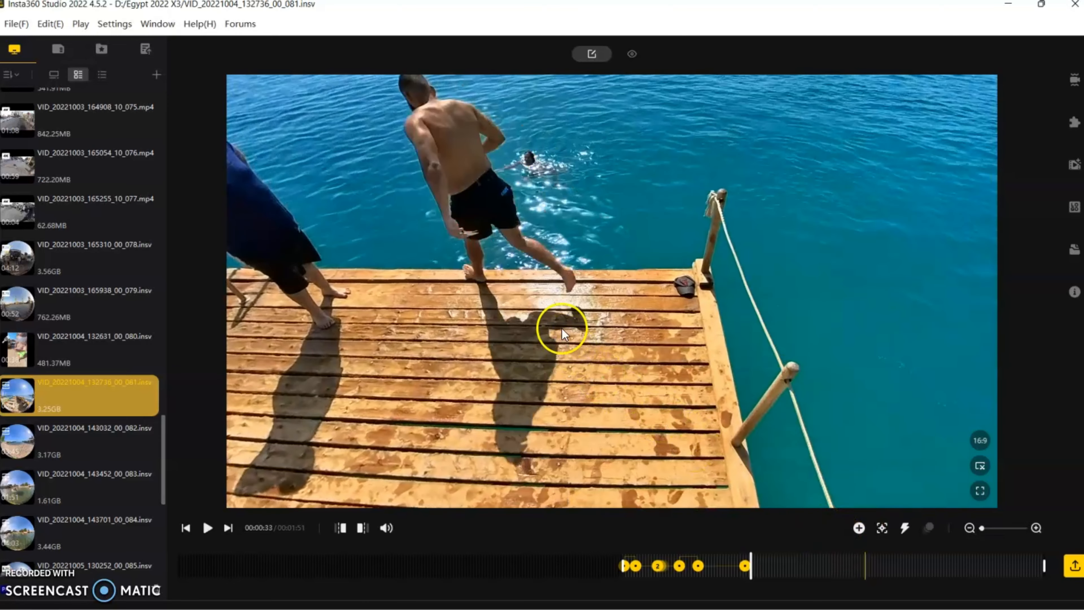
pyautogui.moveTo(527, 258); pyautogui.dragTo(590, 480)
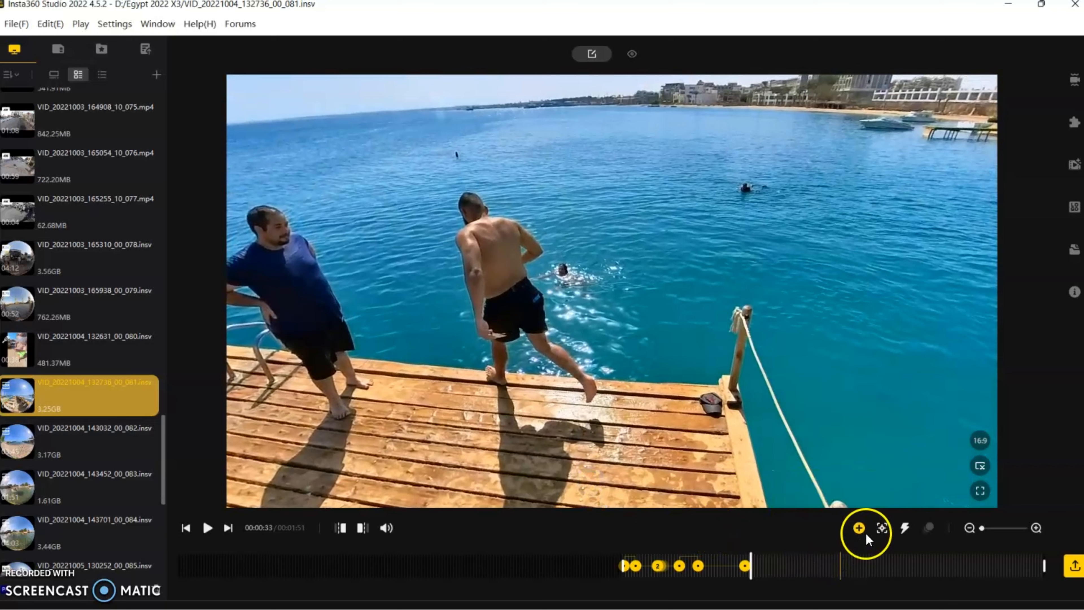
pyautogui.click(859, 529)
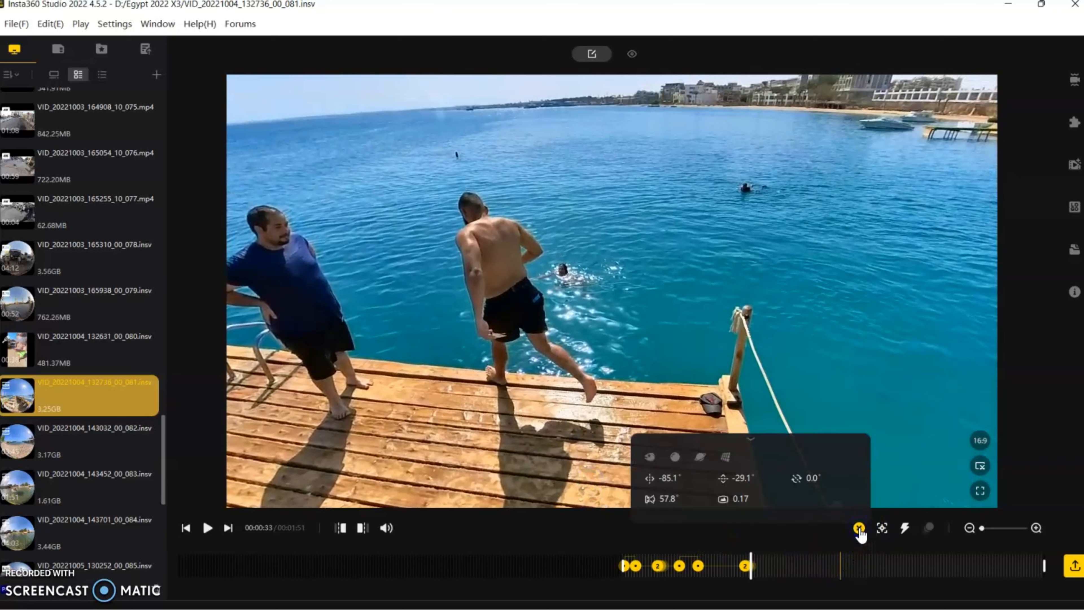
# Play on to 00:00:40, with the swimmers in the water, and mark a keyframe holding the current view
pyautogui.press('space')
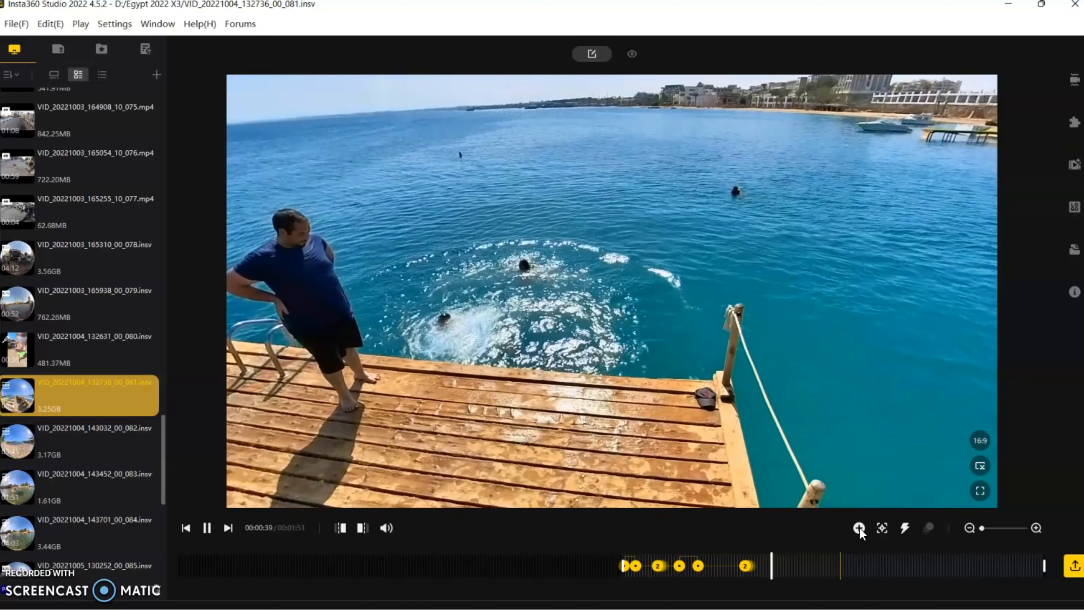
pyautogui.press('space')
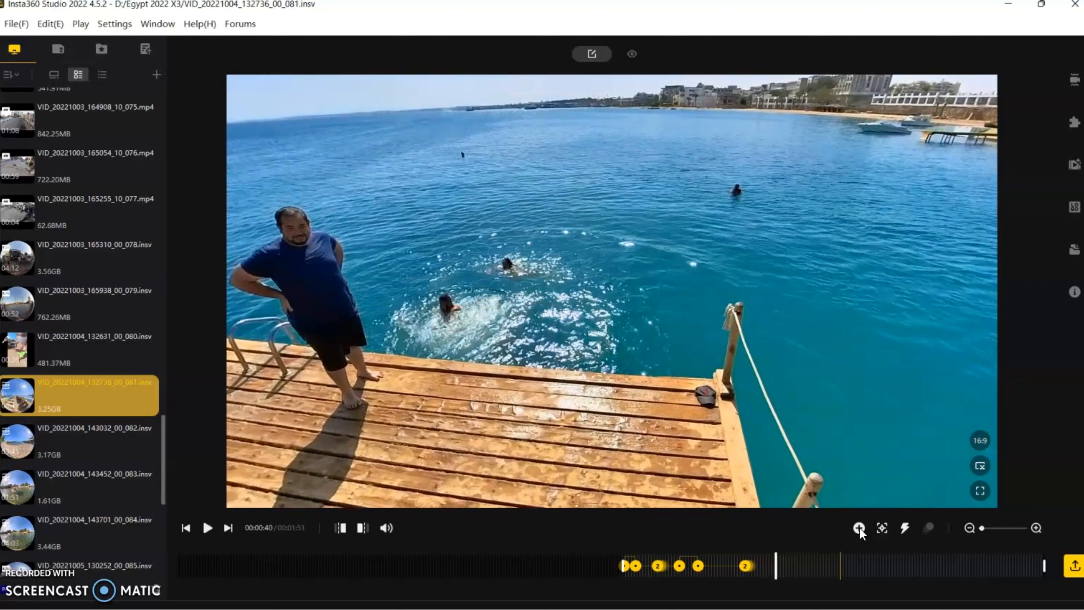
pyautogui.click(859, 529)
# At 00:00:48, turn the view back to the men on the dock (pan about 8.5°, tilt about -27°) and mark a keyframe
pyautogui.press('space')
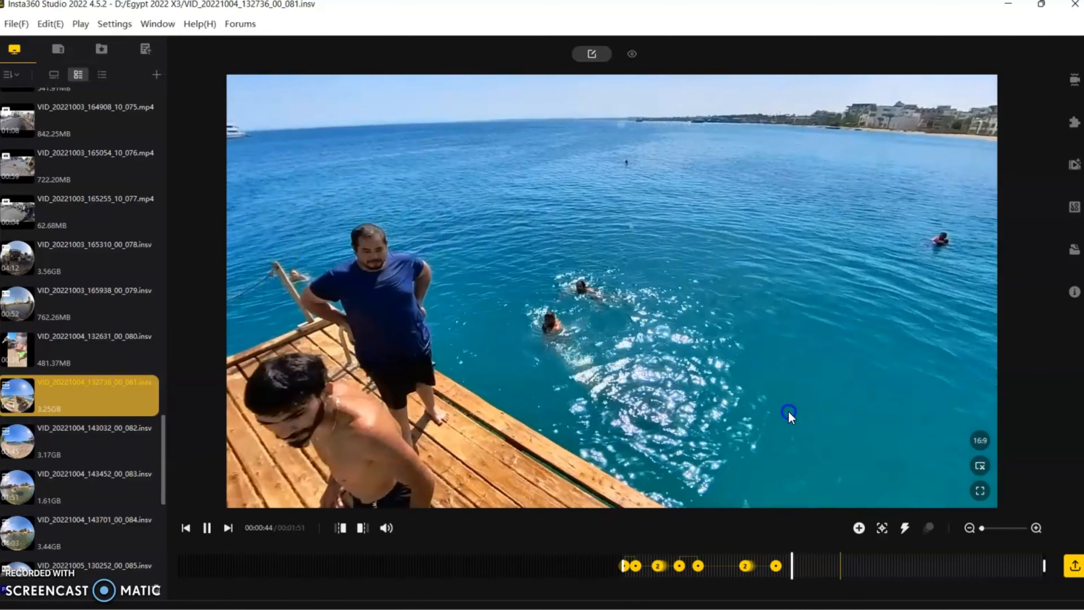
pyautogui.moveTo(793, 421); pyautogui.dragTo(520, 390)
pyautogui.click(488, 390)
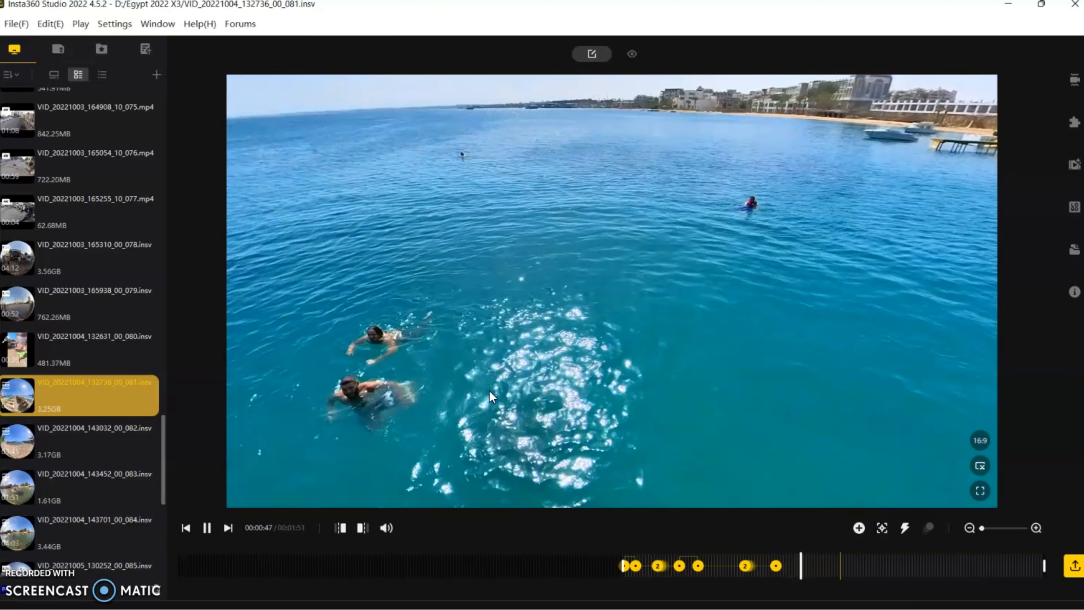
pyautogui.moveTo(541, 394); pyautogui.dragTo(715, 414)
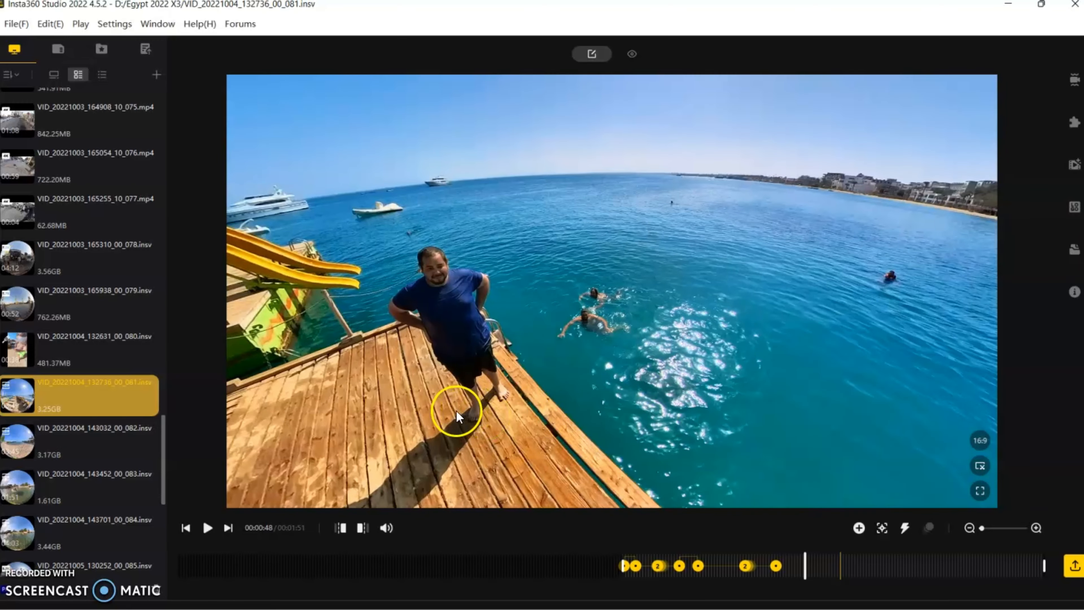
pyautogui.moveTo(456, 410); pyautogui.dragTo(937, 432)
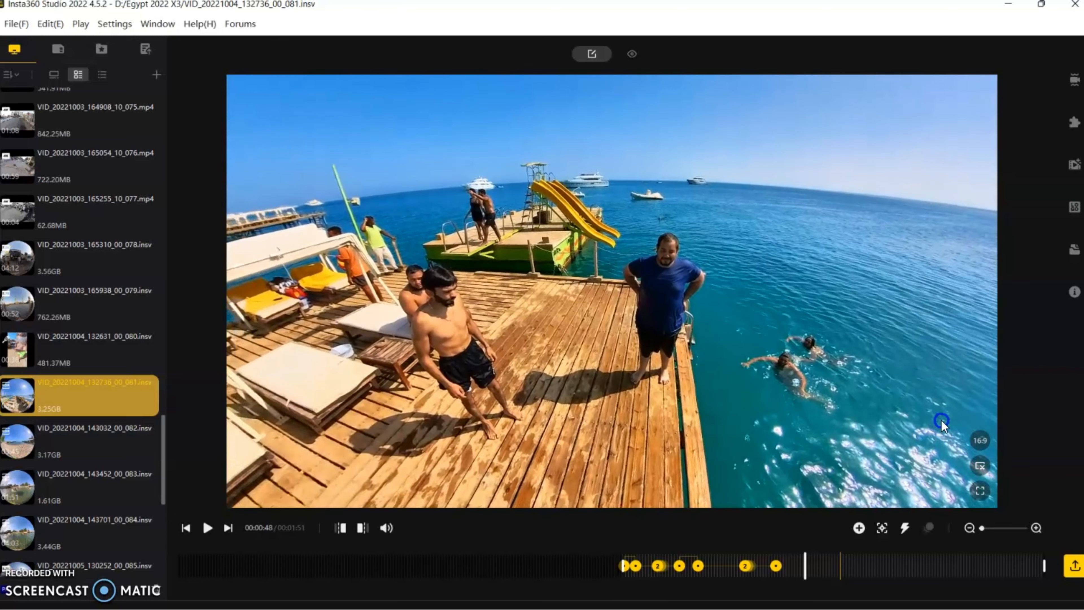
pyautogui.click(860, 530)
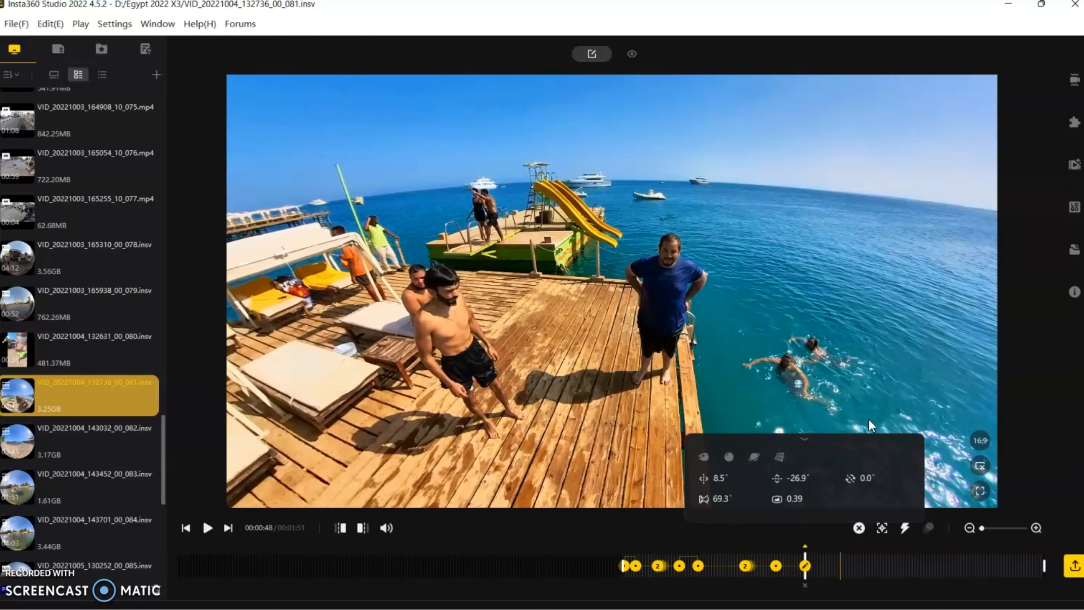
# At 00:00:51, center the view on the diver in mid-air (pan about -29°, tilt about -35°) and mark a keyframe
pyautogui.press('space')
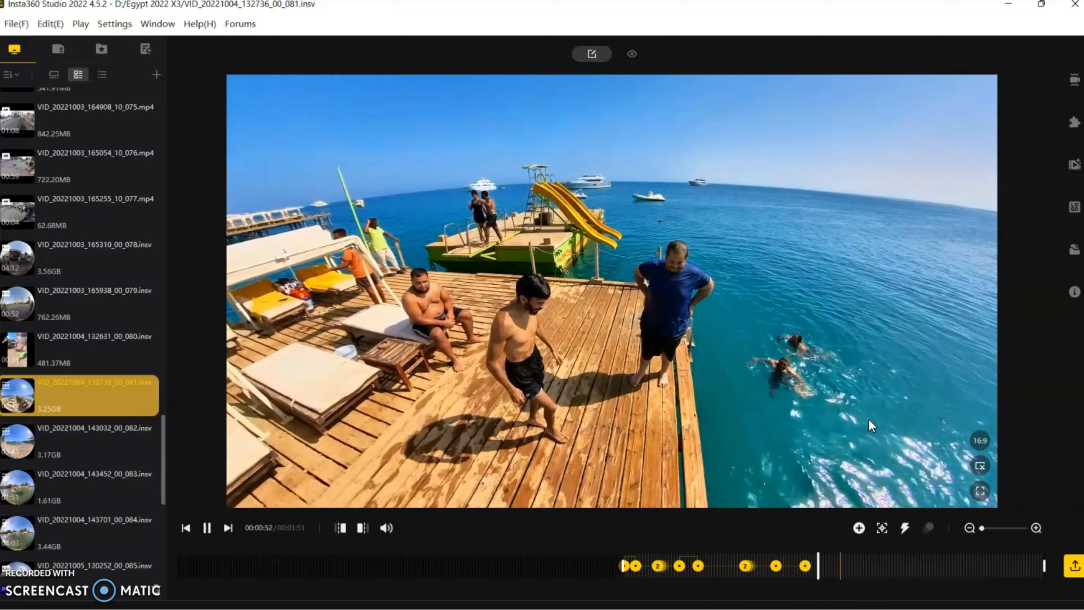
pyautogui.press('space')
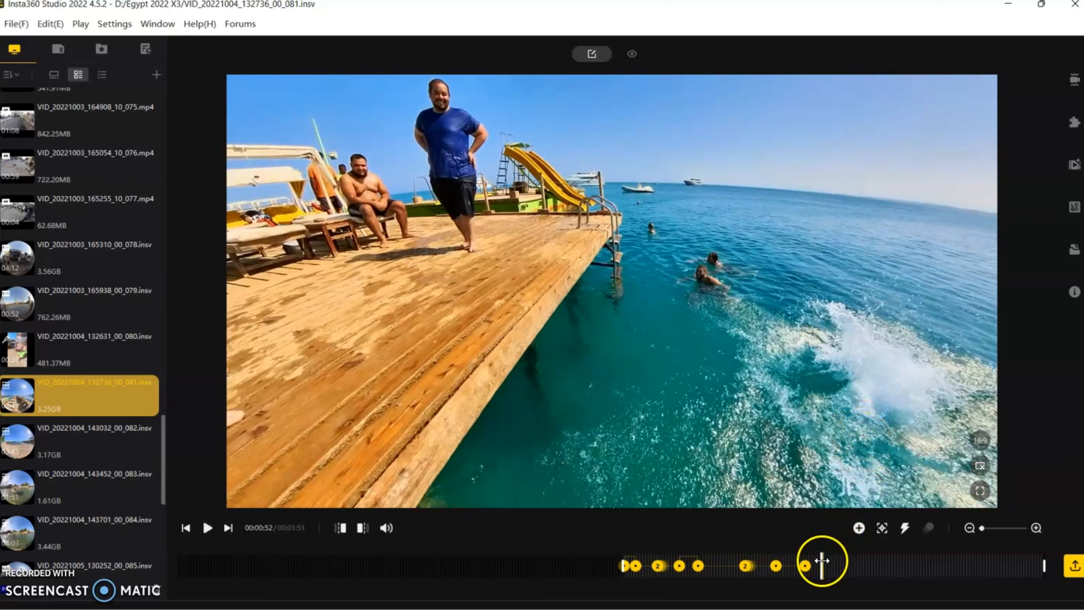
pyautogui.moveTo(822, 561); pyautogui.dragTo(816, 562)
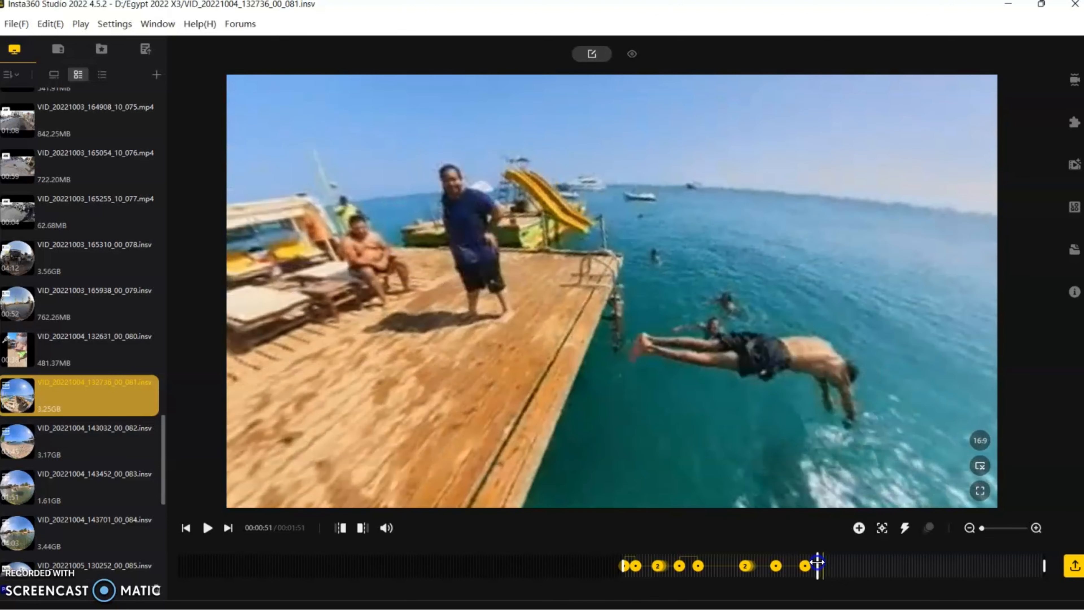
pyautogui.moveTo(860, 408); pyautogui.dragTo(539, 337)
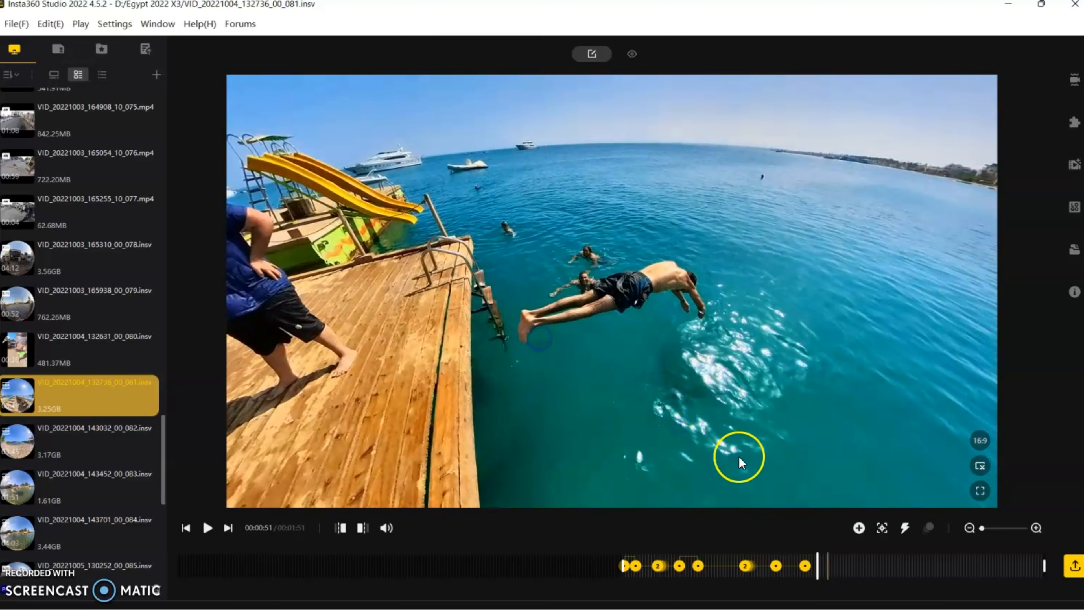
pyautogui.click(857, 527)
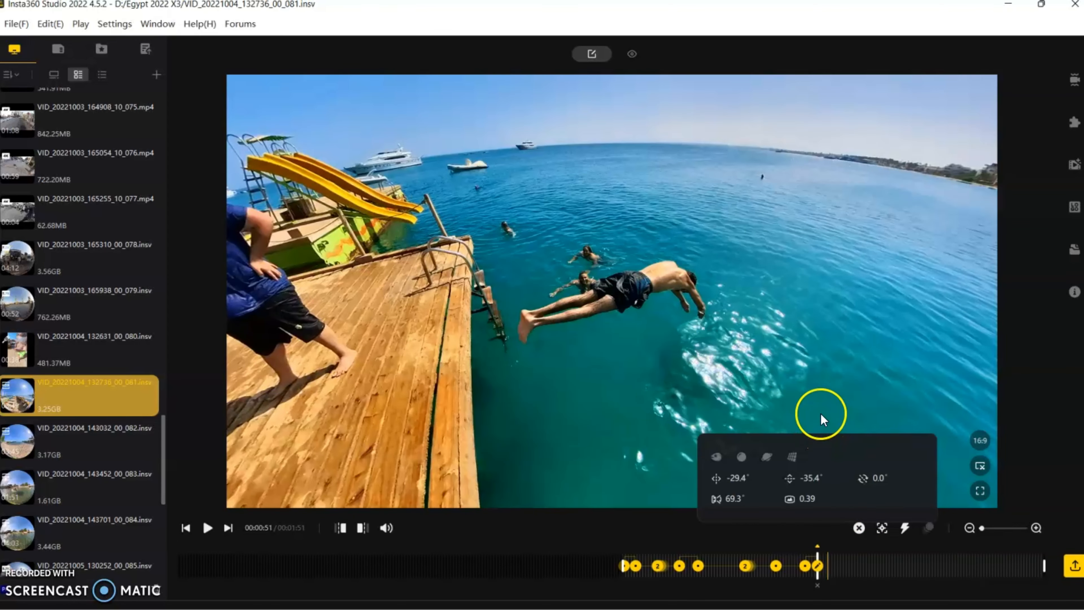
# Trim the end of the clip to 00:00:59, after the last diver surfaces
pyautogui.press('space')
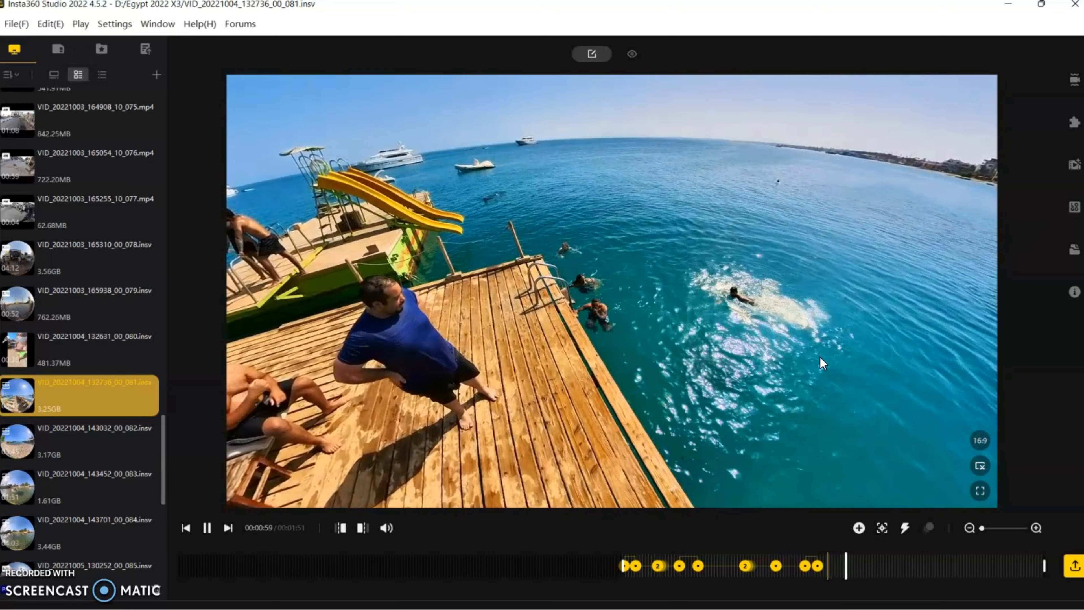
pyautogui.press('space')
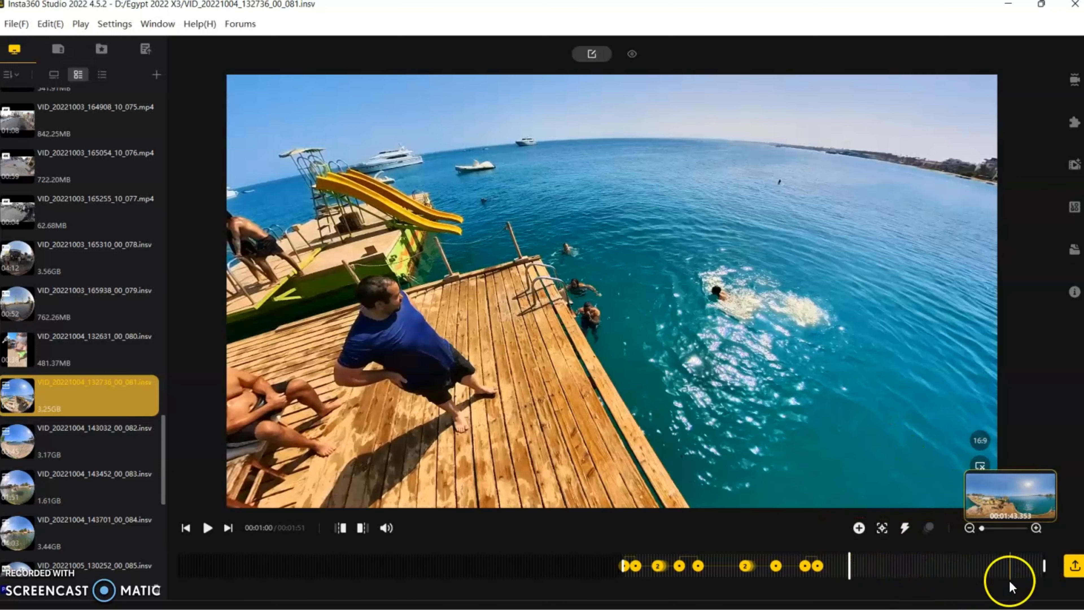
pyautogui.moveTo(1044, 570); pyautogui.dragTo(847, 572)
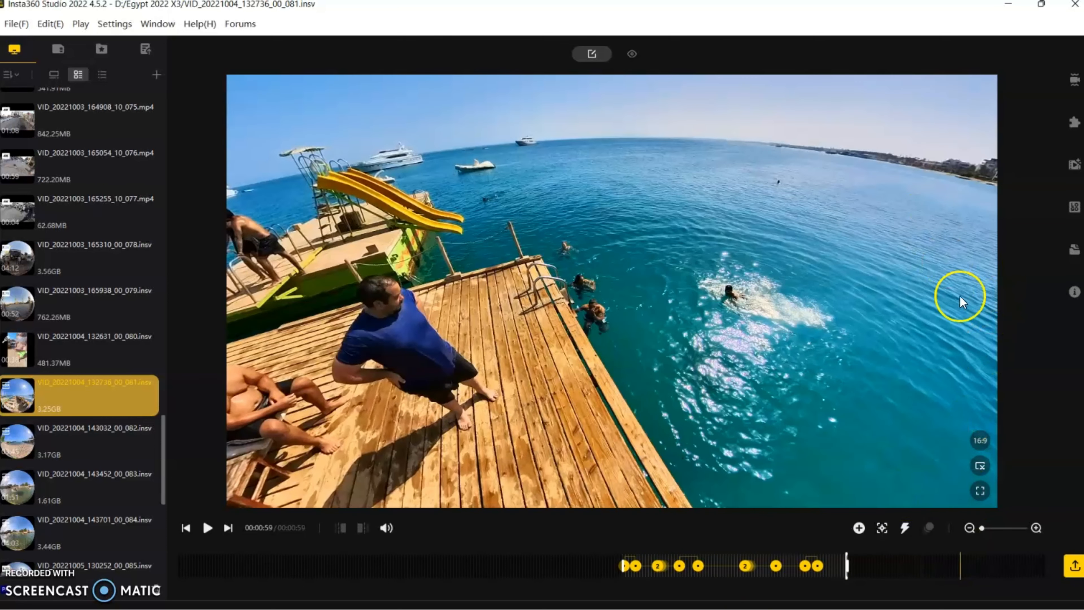
# Open the clip's Media Processing settings for image processing and True Audio
pyautogui.click(1074, 165)
pyautogui.click(1021, 234)
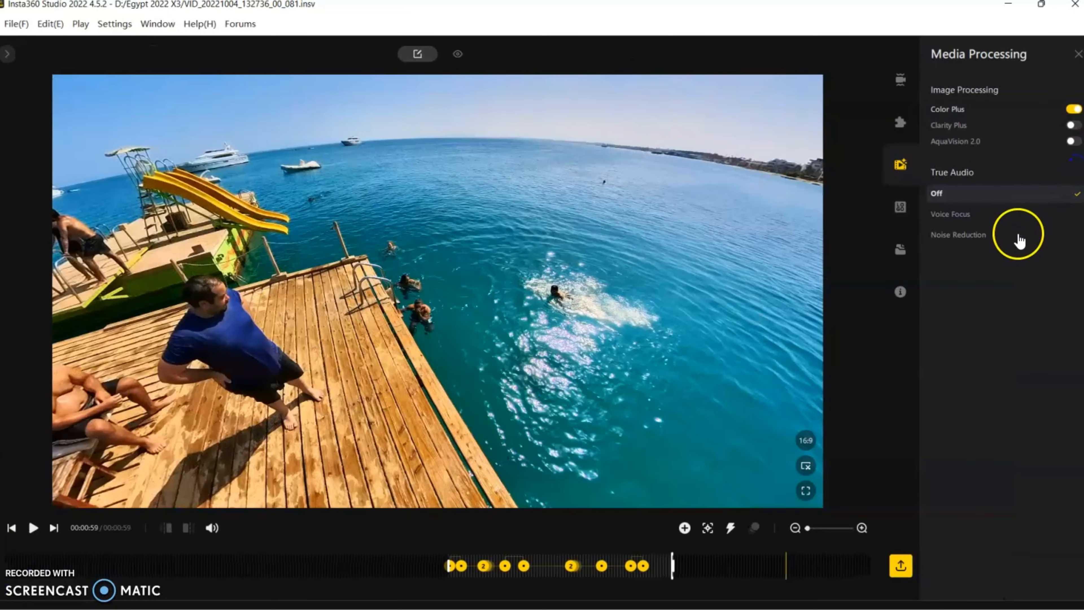